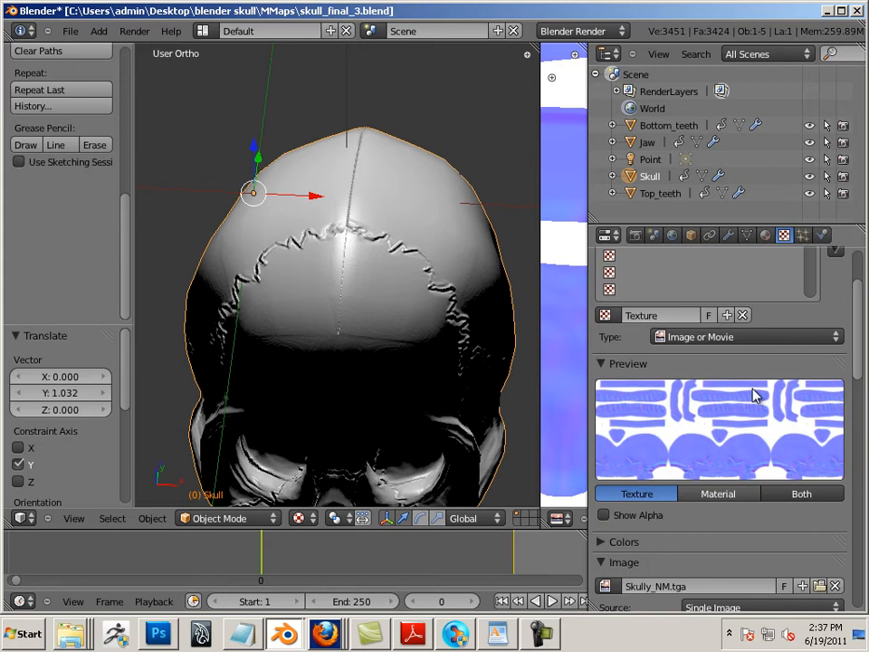
# Set the normal map texture's Normal influence on the skull to about 0.407
pyautogui.scroll(-7, 809, 410)
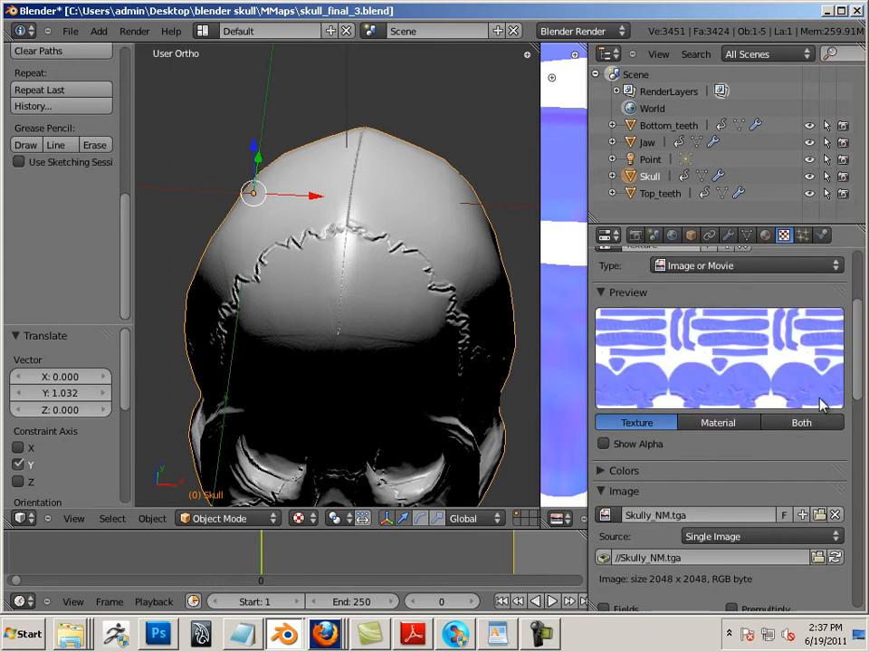
pyautogui.scroll(-15, 805, 398)
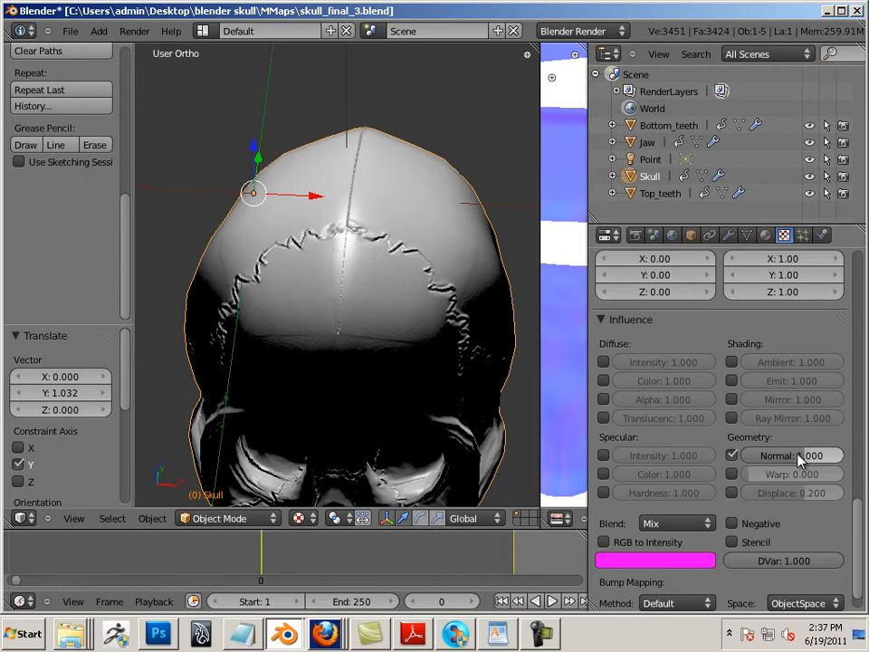
pyautogui.moveTo(745, 456); pyautogui.dragTo(798, 459)
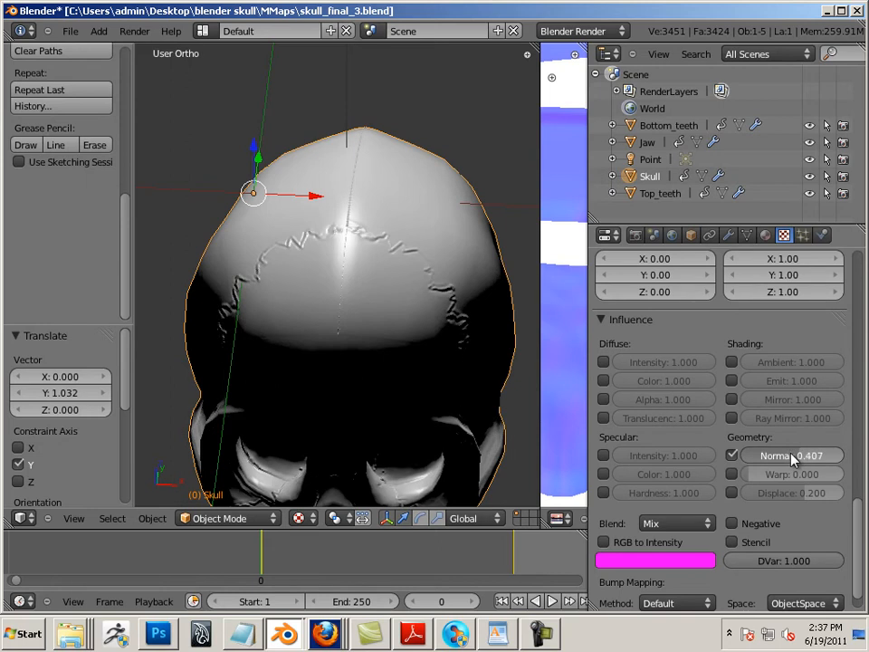
# Move the point lamp about 0.85 units in the negative Y direction, towards the front of the skull
pyautogui.moveTo(334, 322); pyautogui.dragTo(267, 263, button='middle')
pyautogui.scroll(-8, 266, 259)
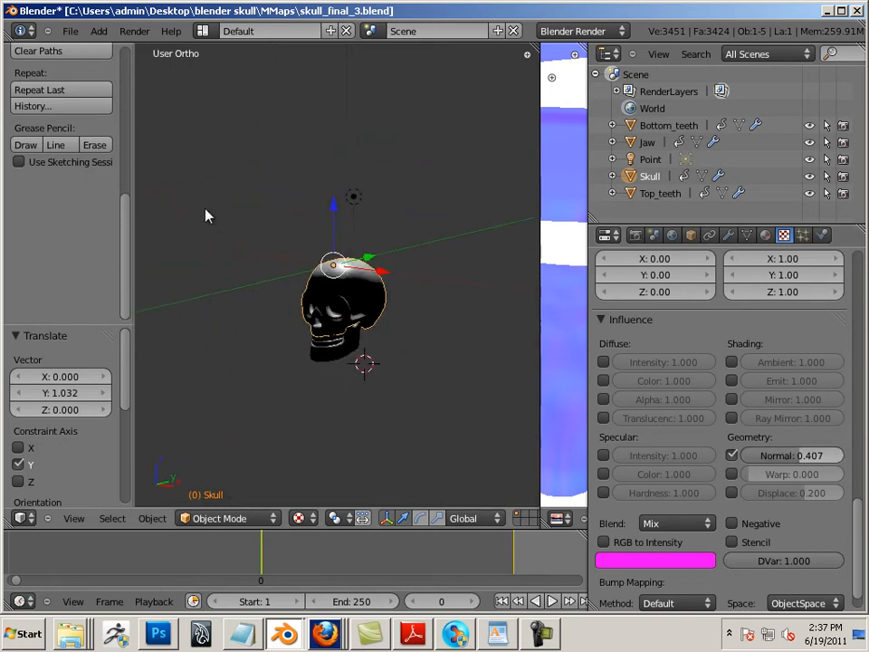
pyautogui.moveTo(205, 208); pyautogui.dragTo(243, 270, button='middle')
pyautogui.press('a')
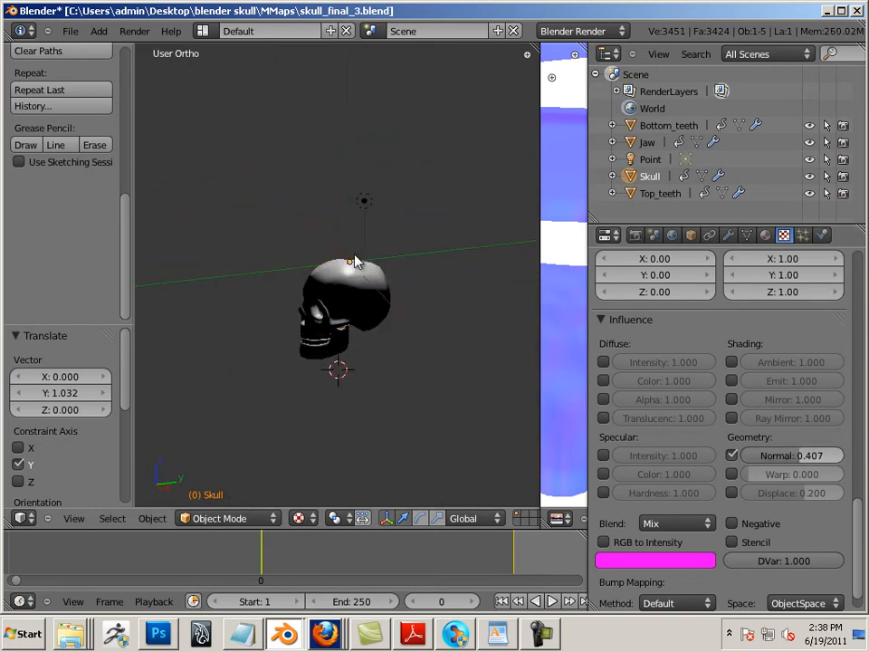
pyautogui.rightClick(354, 256)
pyautogui.click(641, 161)
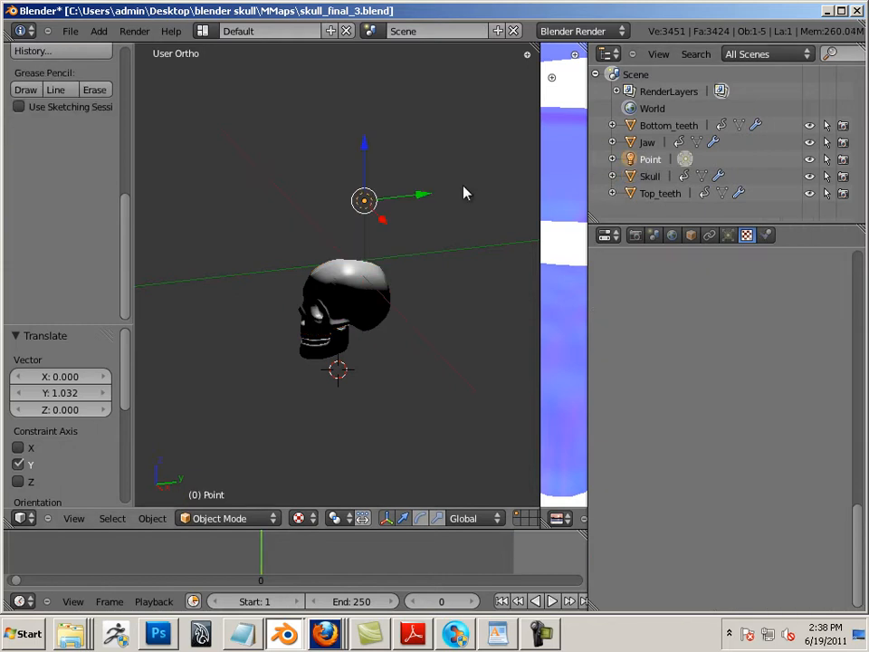
pyautogui.moveTo(421, 195); pyautogui.dragTo(375, 201)
pyautogui.scroll(10, 444, 339)
pyautogui.moveTo(277, 265); pyautogui.dragTo(431, 336, button='middle')
pyautogui.scroll(-10, 445, 339)
pyautogui.scroll(5, 431, 336)
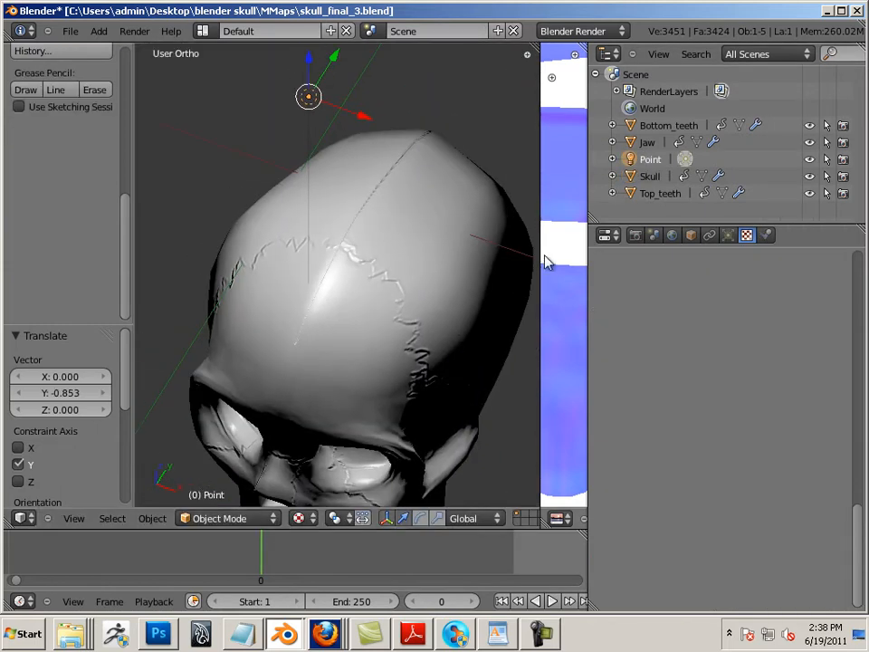
# Enlarge the image editor to show the whole Skully_NM.tga normal map beside the skull
pyautogui.moveTo(540, 252); pyautogui.dragTo(326, 227)
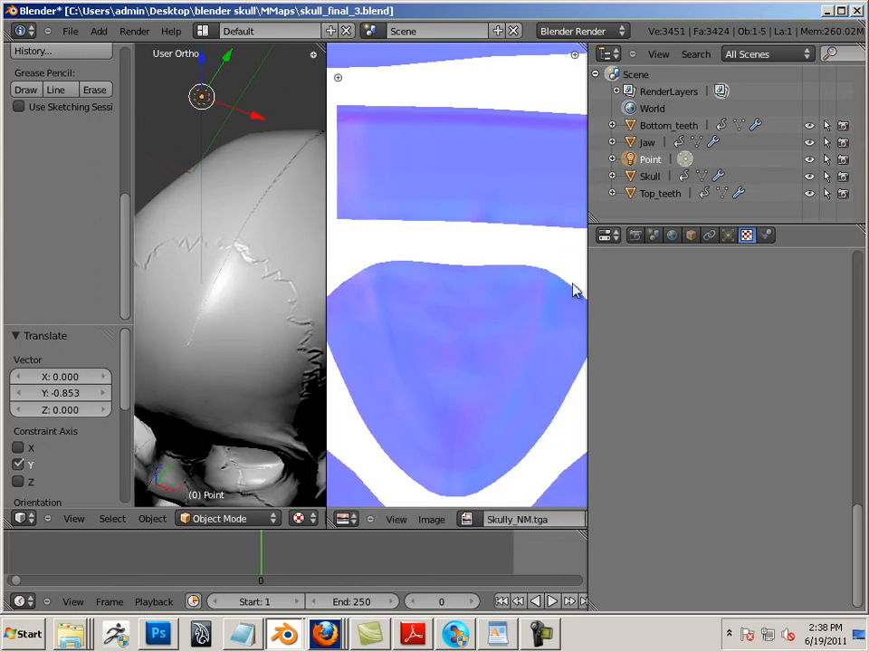
pyautogui.moveTo(585, 285); pyautogui.dragTo(808, 316)
pyautogui.scroll(-6, 652, 330)
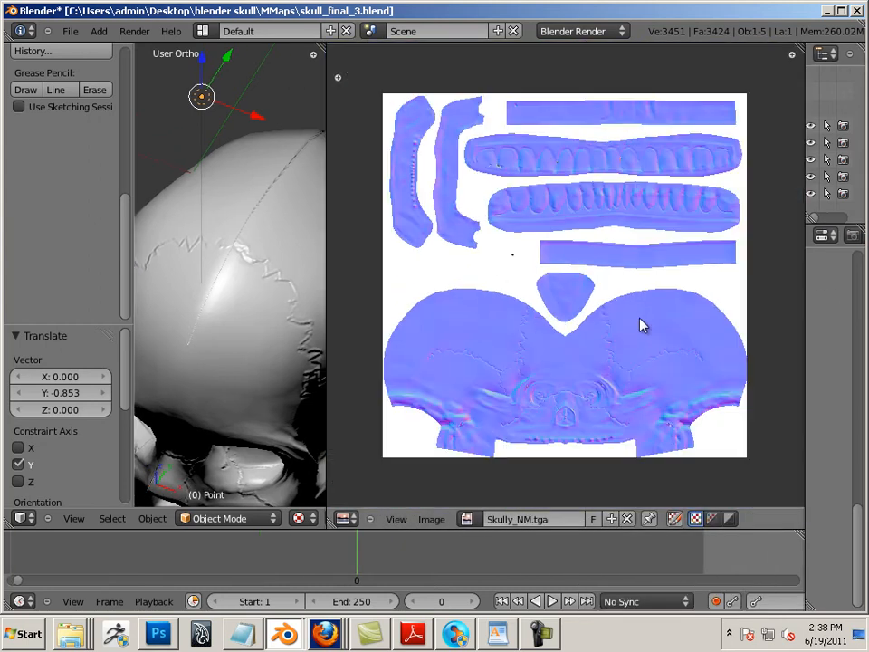
# Show the skull's UV layout over the normal map in Edit Mode and inspect it
pyautogui.rightClick(301, 307)
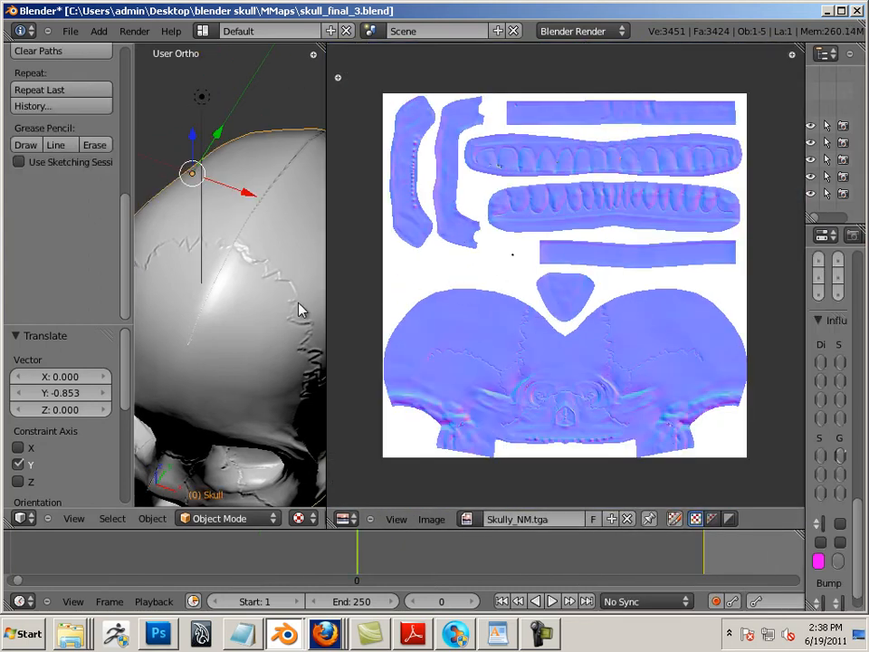
pyautogui.press('Tab')
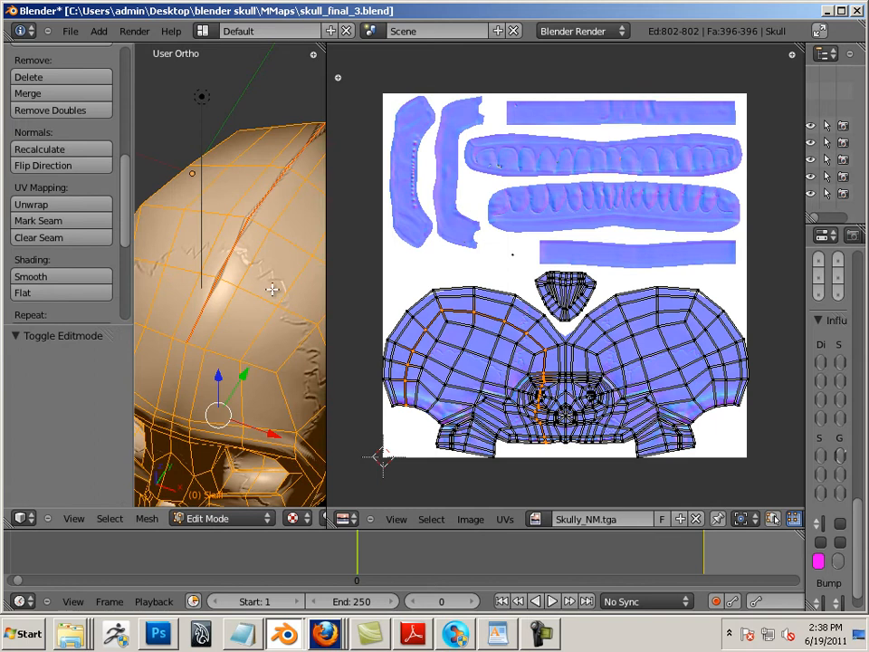
pyautogui.scroll(2, 463, 322)
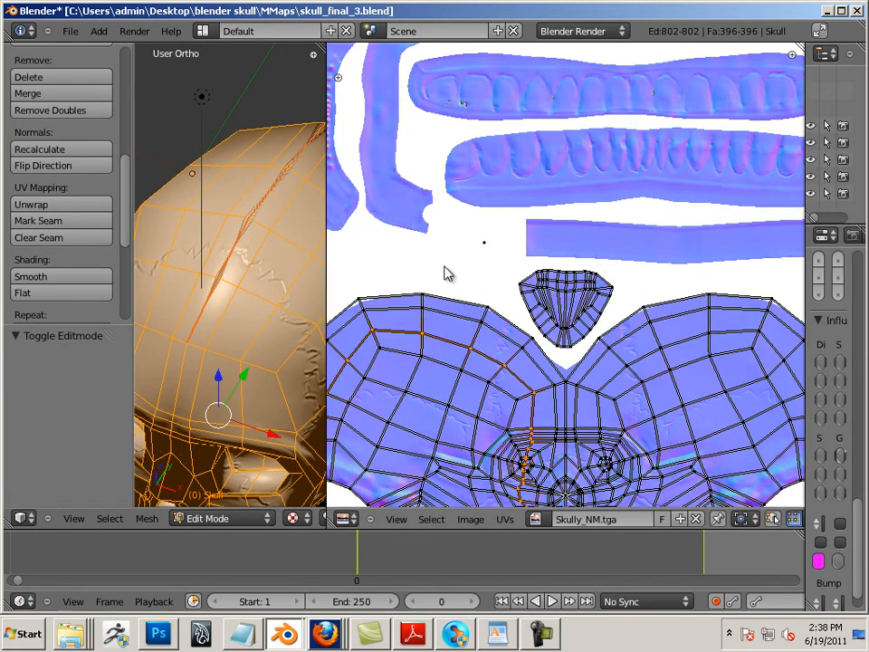
pyautogui.scroll(-1, 434, 274)
pyautogui.scroll(-1, 433, 274)
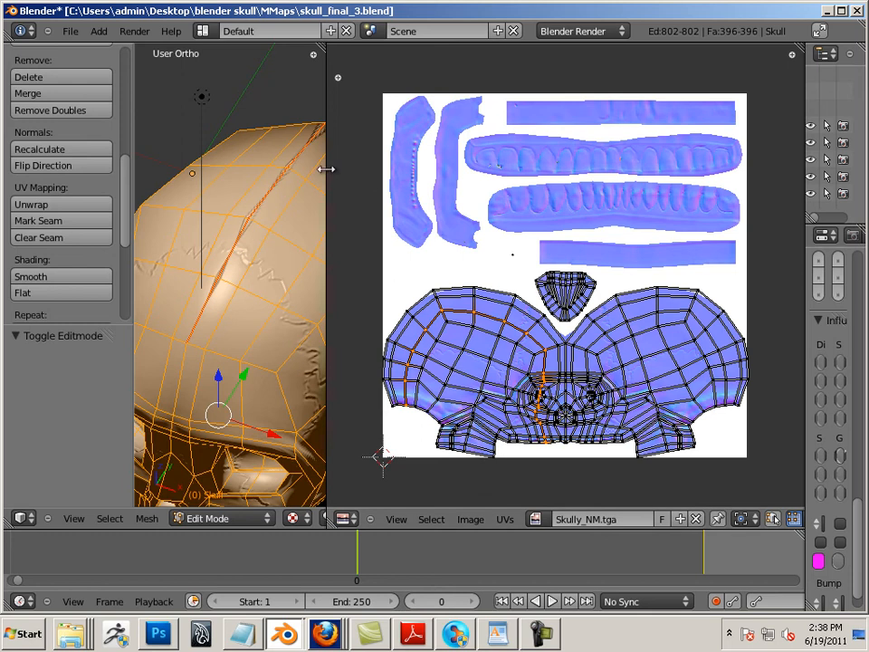
# Widen the 3D view, return the skull to Object Mode and examine its normal-mapped surface from several sides
pyautogui.moveTo(326, 170); pyautogui.dragTo(582, 227)
pyautogui.press('Tab')
pyautogui.scroll(-2, 442, 262)
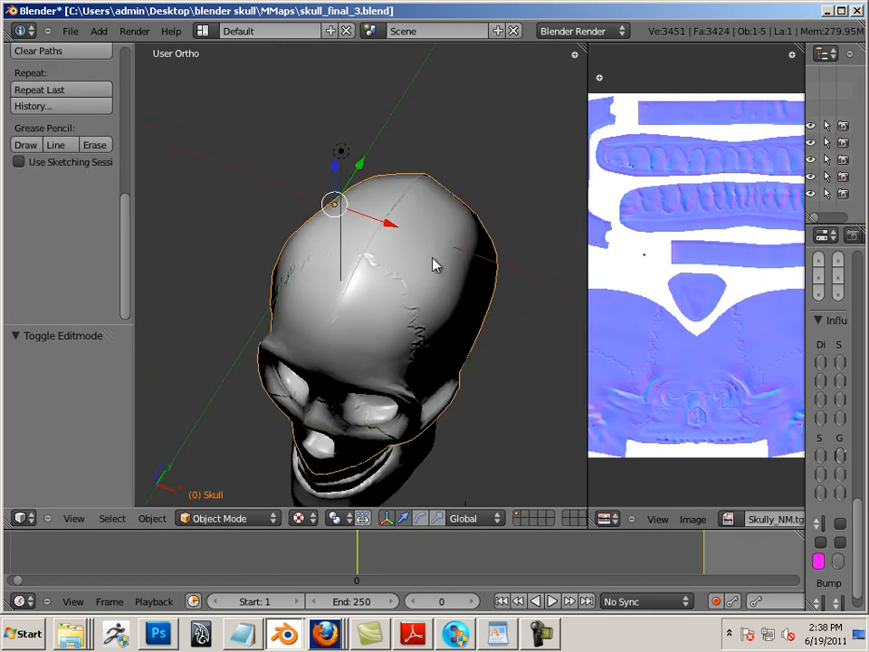
pyautogui.moveTo(237, 307); pyautogui.dragTo(289, 247, button='middle')
pyautogui.scroll(3, 343, 205)
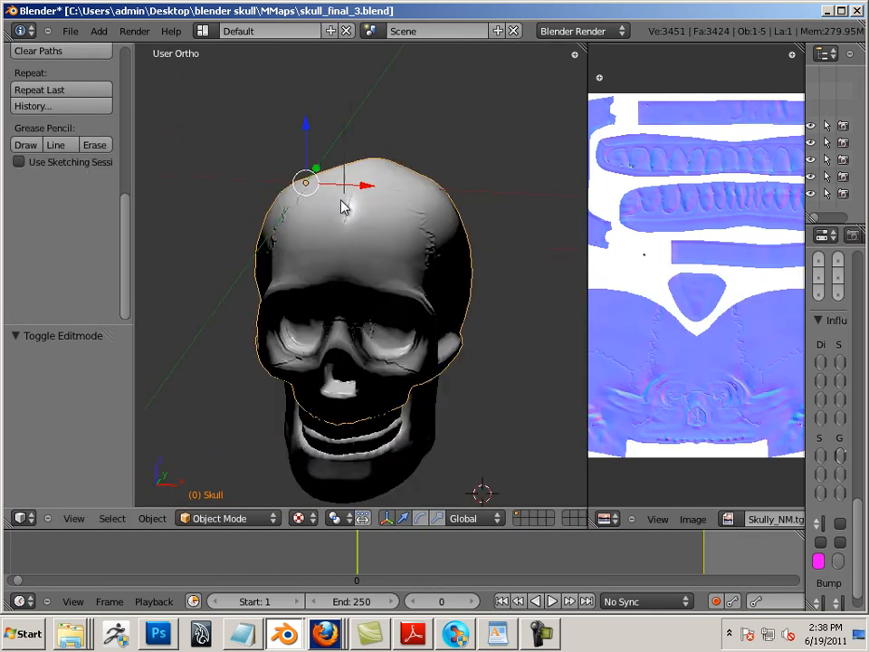
pyautogui.moveTo(340, 201); pyautogui.dragTo(334, 207, button='middle')
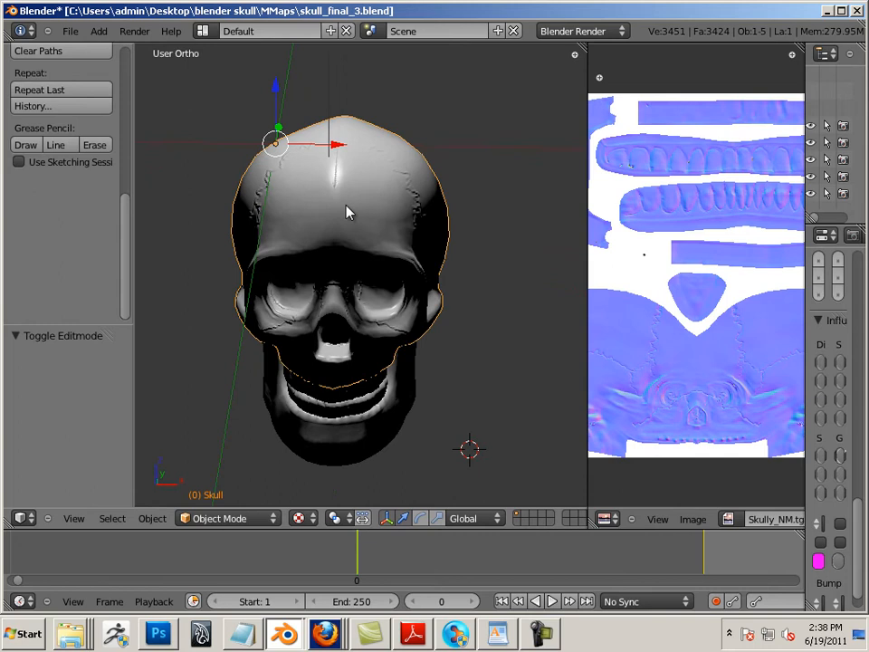
pyautogui.moveTo(505, 384); pyautogui.dragTo(391, 261, button='middle')
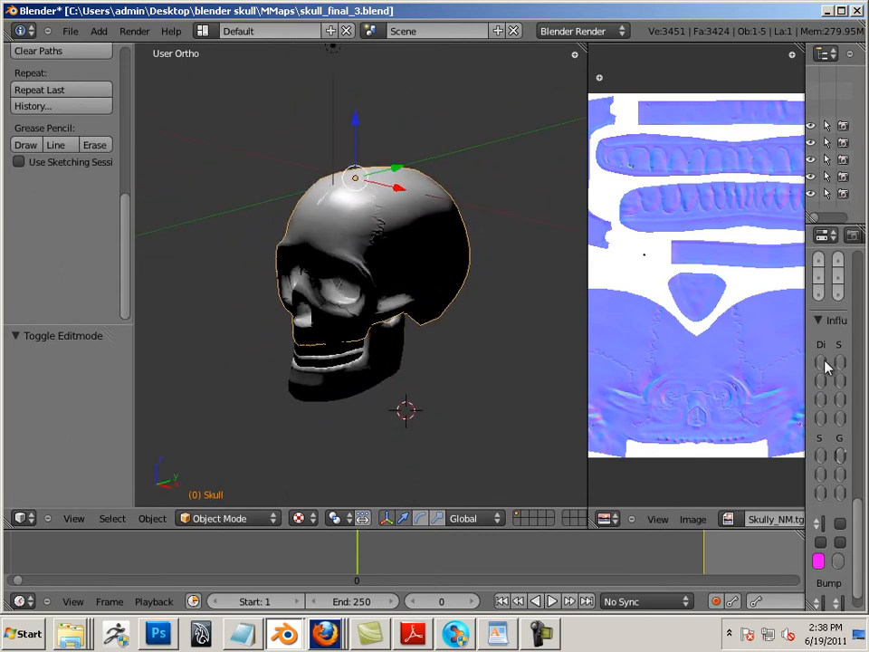
pyautogui.moveTo(520, 234); pyautogui.dragTo(396, 267, button='middle')
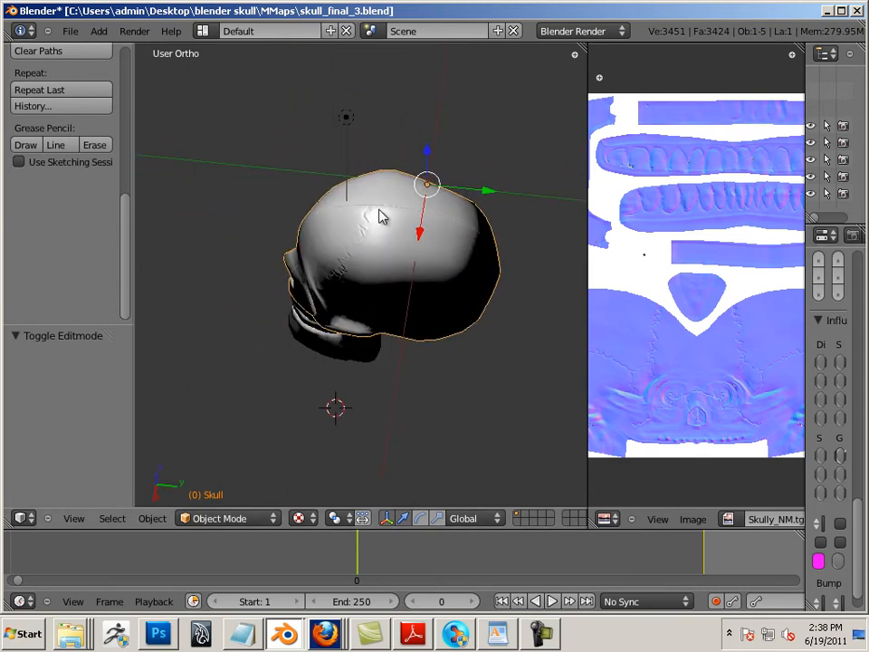
# Check the skull's base mesh in Edit Mode, then examine the suture detail around the eye socket in Object Mode
pyautogui.rightClick(354, 130)
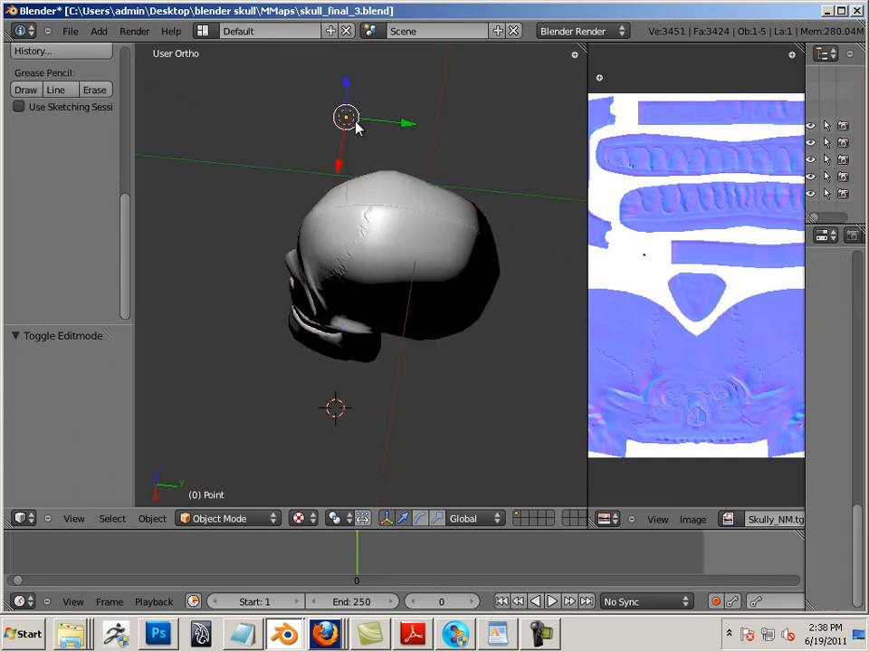
pyautogui.rightClick(361, 241)
pyautogui.press('Tab')
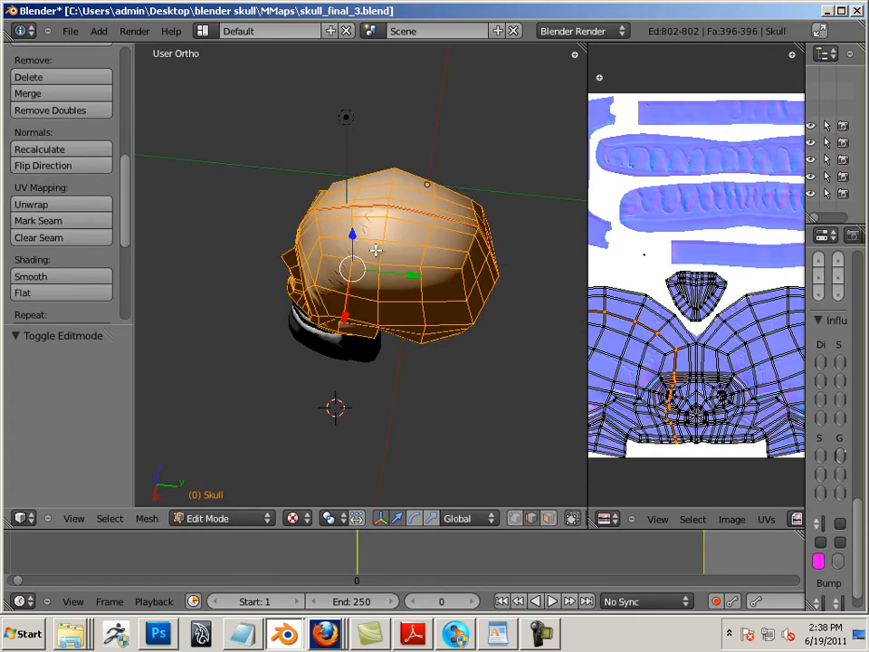
pyautogui.press('Tab')
pyautogui.moveTo(458, 348); pyautogui.dragTo(528, 285, button='middle')
pyautogui.scroll(5, 565, 285)
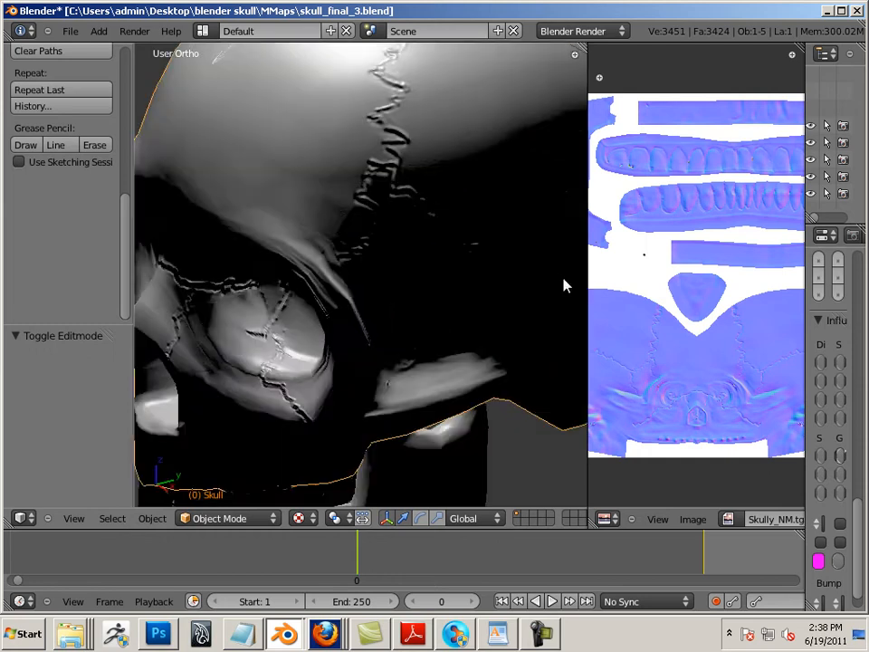
pyautogui.scroll(-2, 558, 306)
pyautogui.scroll(-4, 559, 306)
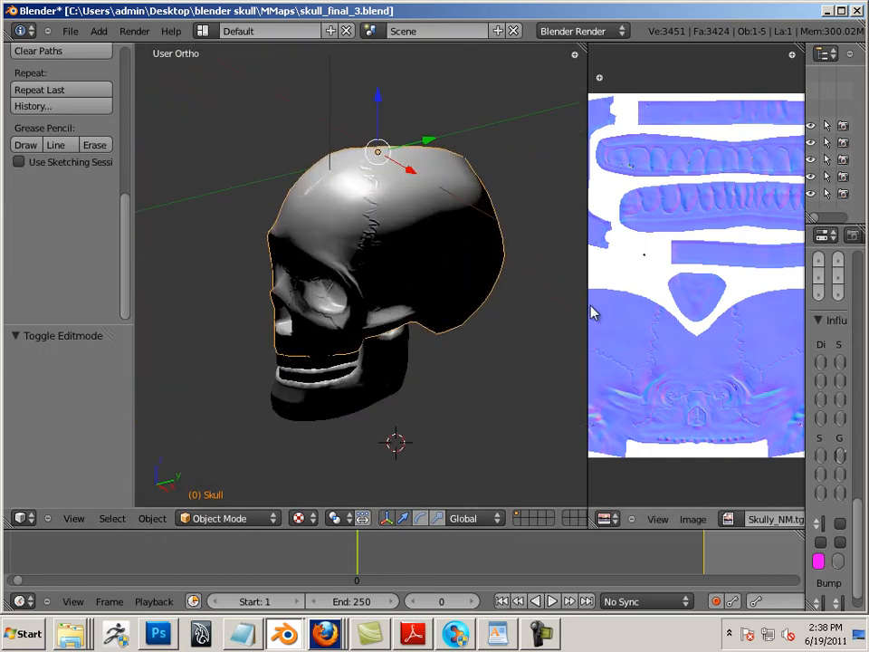
# Select the skull, jaw and both sets of teeth and duplicate them about 1.56 units along X, beside the original
pyautogui.moveTo(590, 304); pyautogui.dragTo(568, 306)
pyautogui.scroll(-3, 464, 277)
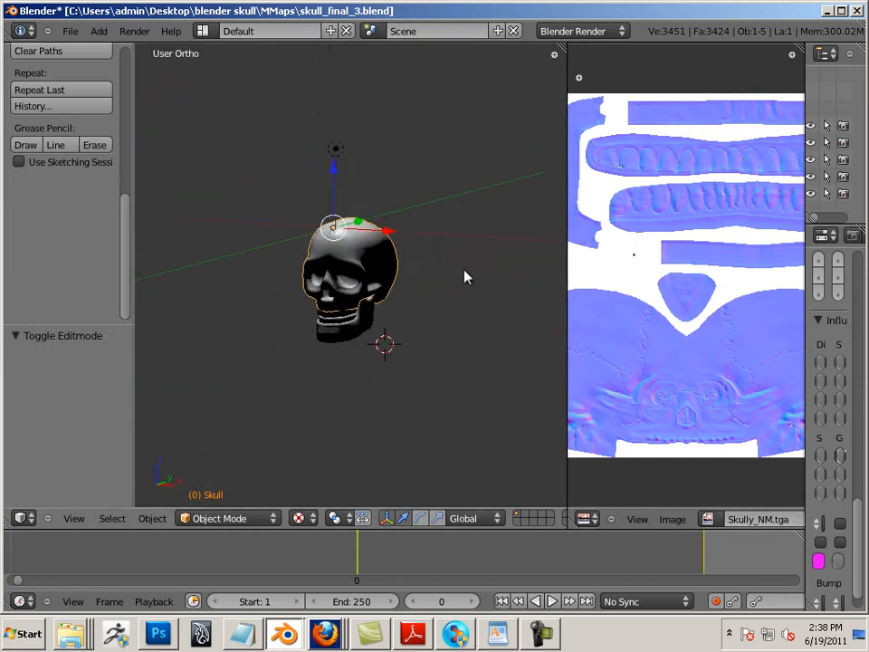
pyautogui.scroll(8, 463, 299)
pyautogui.scroll(-4, 343, 330)
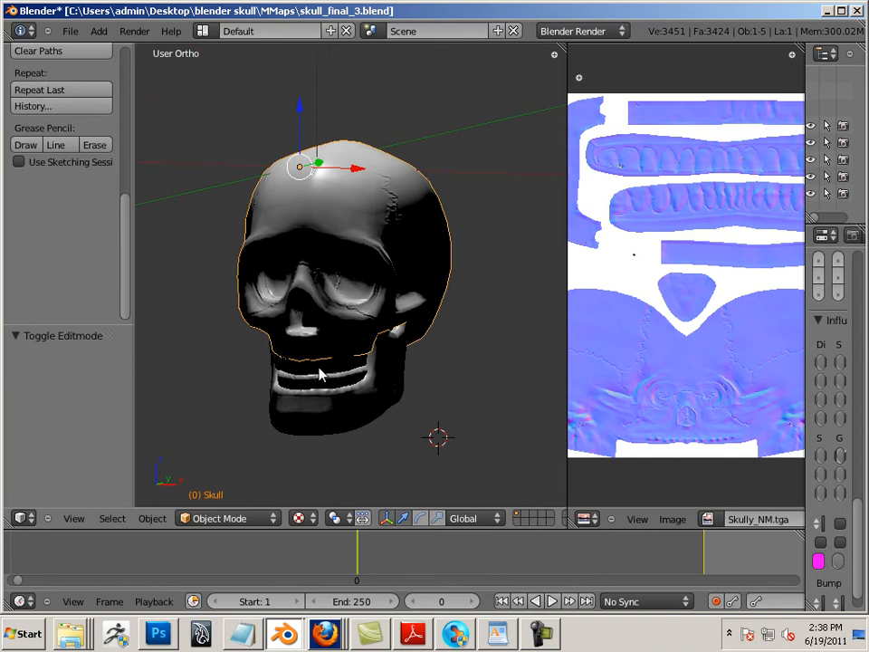
pyautogui.keyDown('shift'); pyautogui.rightClick(328, 387); pyautogui.keyUp('shift')
pyautogui.keyDown('shift'); pyautogui.rightClick(337, 398); pyautogui.keyUp('shift')
pyautogui.keyDown('shift'); pyautogui.rightClick(339, 400); pyautogui.keyUp('shift')
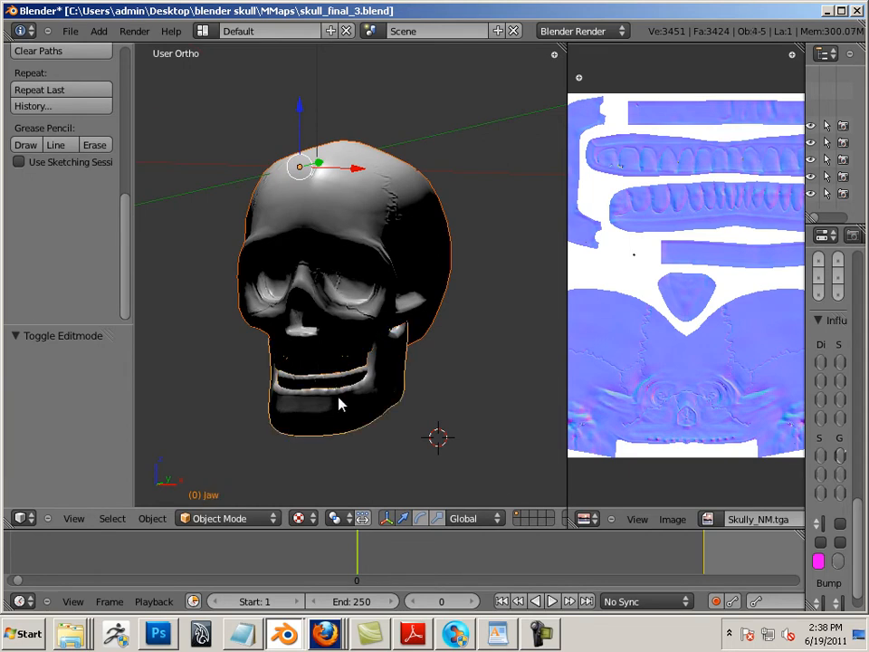
pyautogui.moveTo(338, 399); pyautogui.dragTo(428, 396, button='middle')
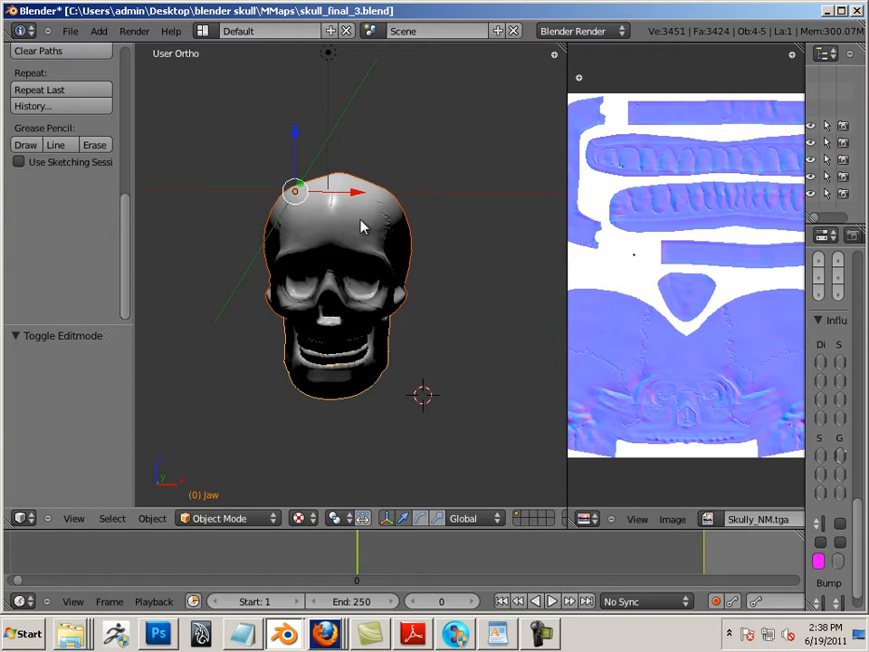
pyautogui.hotkey('shift', 'd')
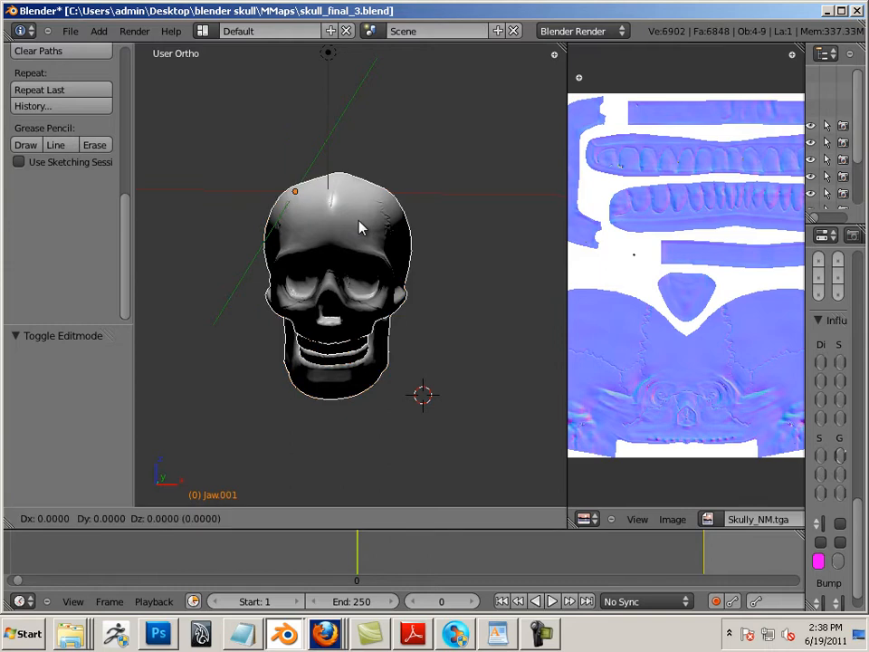
pyautogui.click(531, 228)
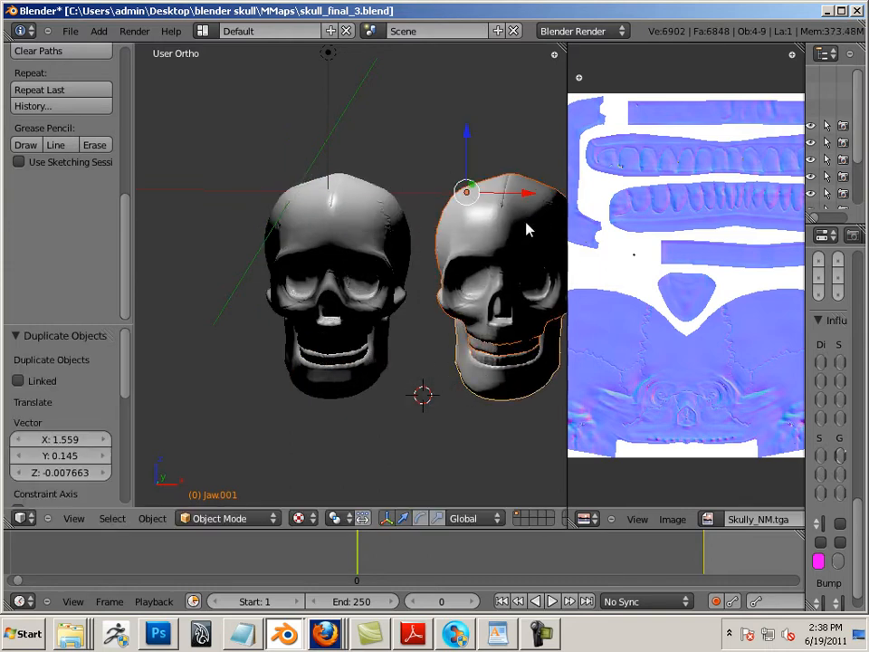
pyautogui.moveTo(528, 228); pyautogui.dragTo(439, 284, button='middle')
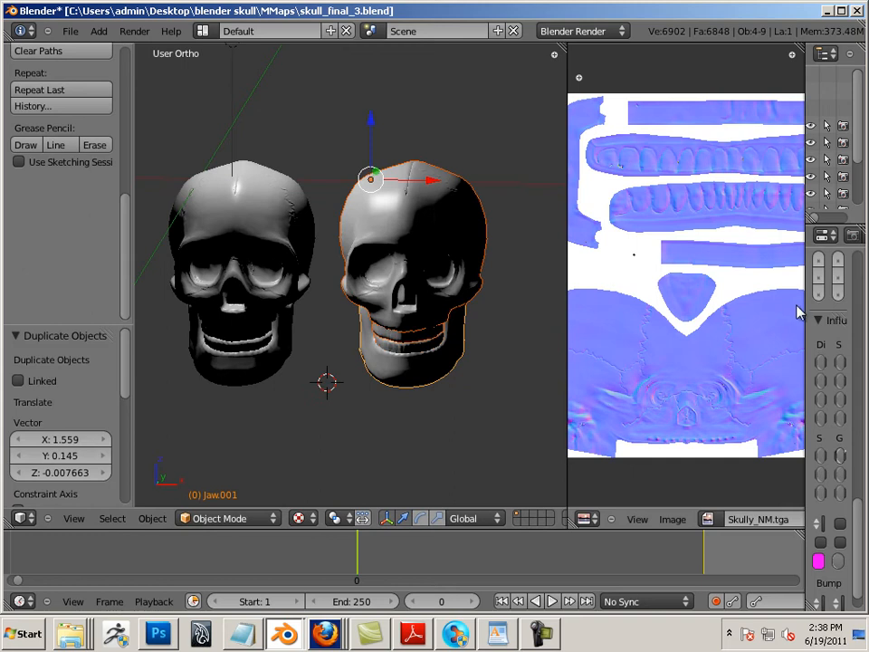
# Widen the properties editor and apply the Multires modifier on the duplicated jaw
pyautogui.moveTo(567, 288); pyautogui.dragTo(527, 290)
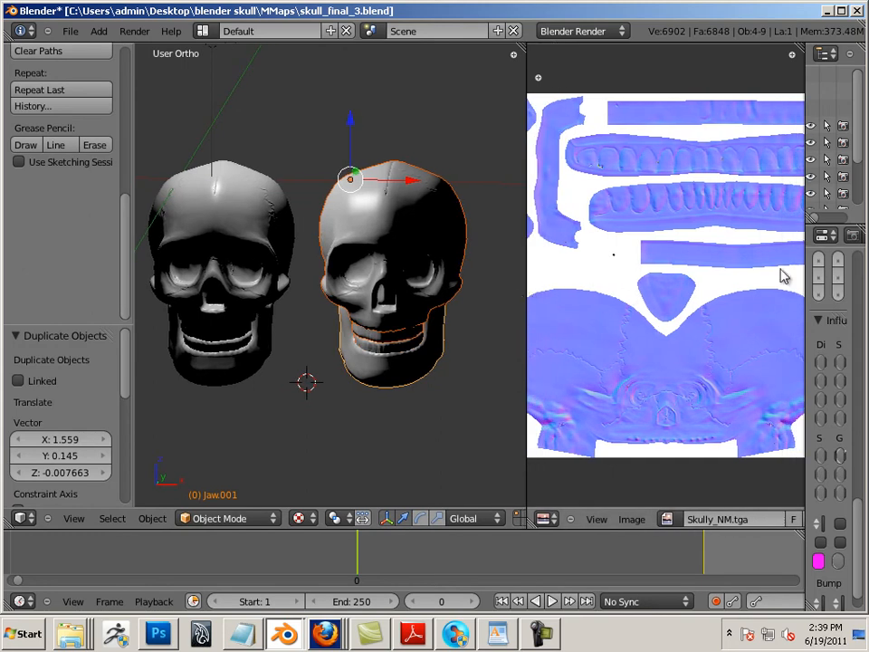
pyautogui.moveTo(802, 266); pyautogui.dragTo(587, 277)
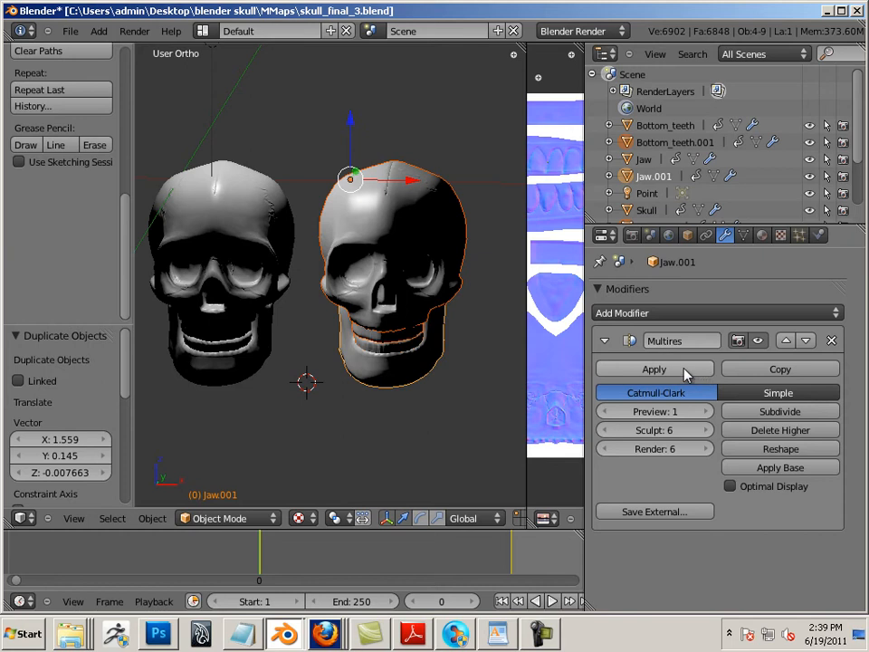
pyautogui.click(684, 375)
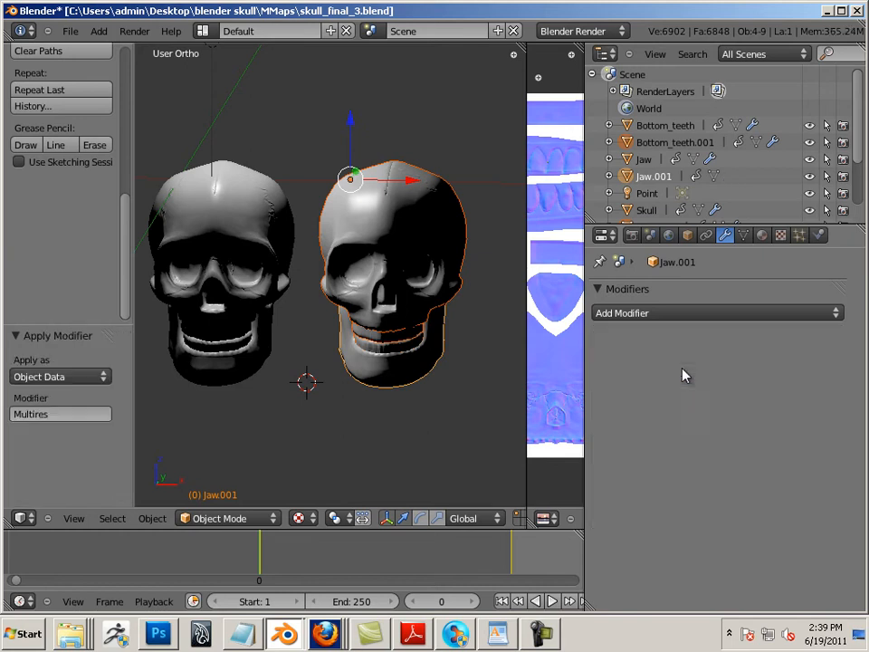
pyautogui.moveTo(469, 349); pyautogui.dragTo(508, 315, button='middle')
pyautogui.scroll(4, 437, 340)
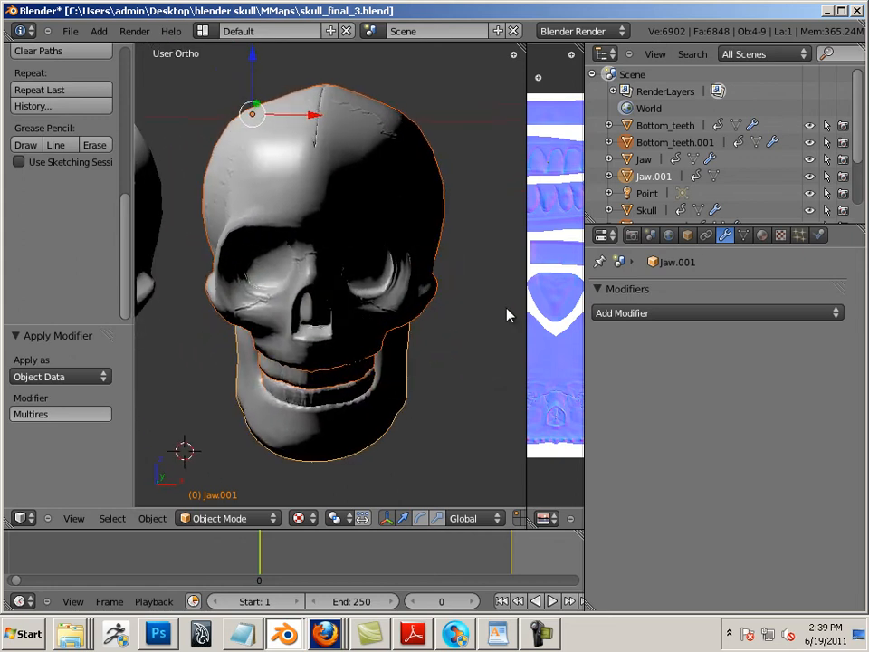
# Select only the duplicated skull, enlarge the image editor and show the copy's UV layout in Edit Mode
pyautogui.rightClick(418, 285)
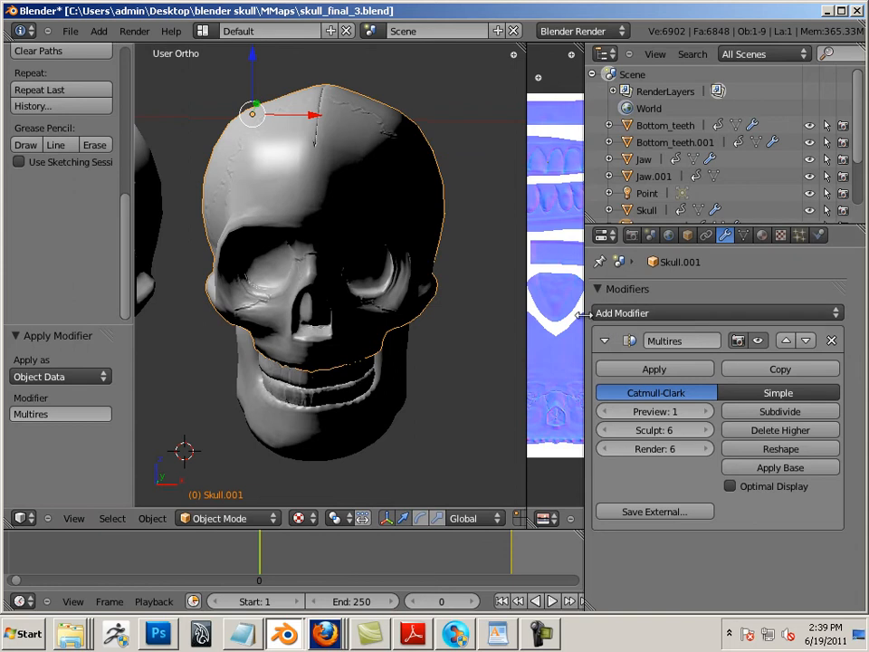
pyautogui.moveTo(586, 312); pyautogui.dragTo(840, 313)
pyautogui.press('Tab')
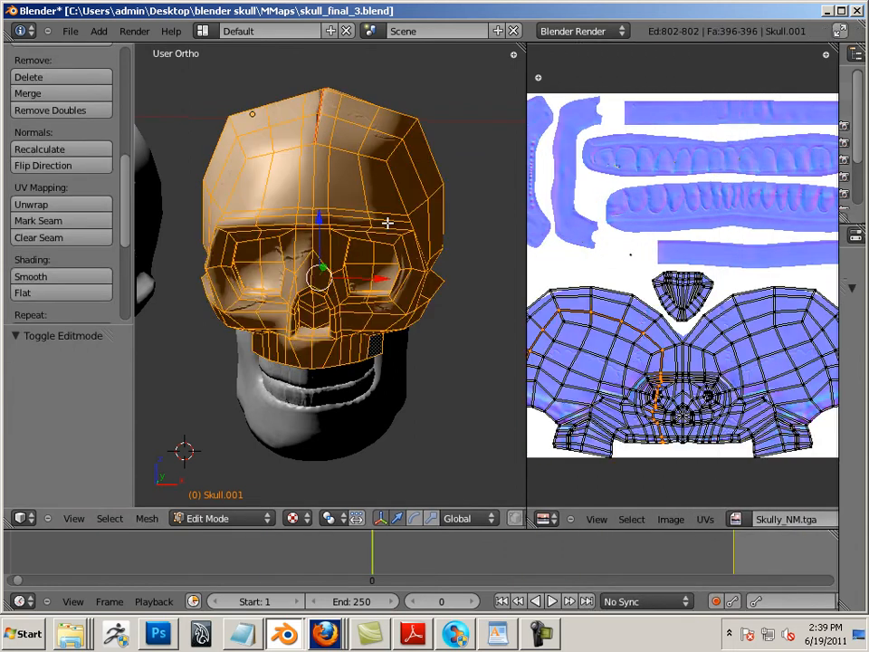
# Return to Object Mode, widen the properties editor and apply the Multires modifier on the duplicated skull, top teeth and bottom teeth
pyautogui.press('Tab')
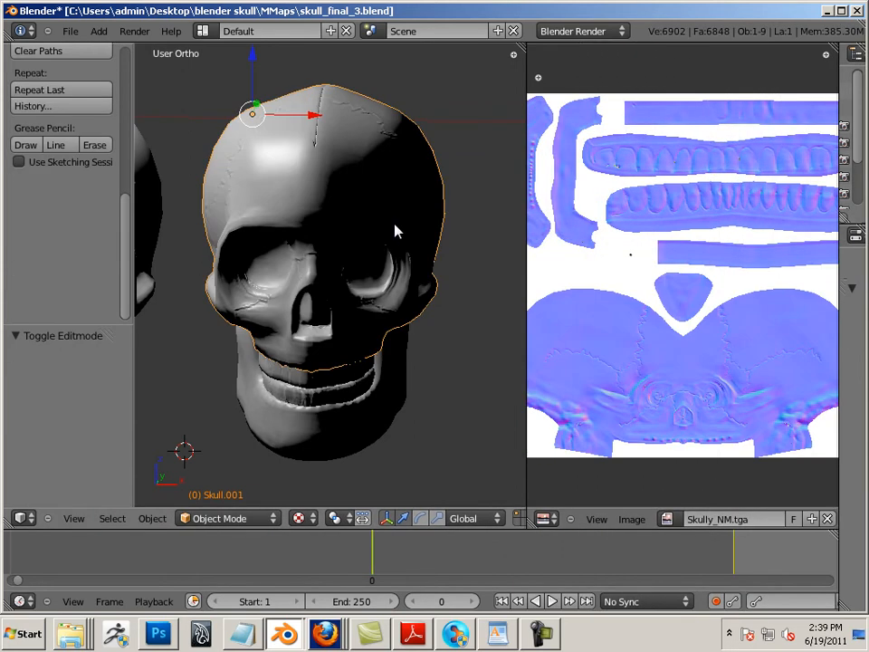
pyautogui.moveTo(840, 351); pyautogui.dragTo(559, 330)
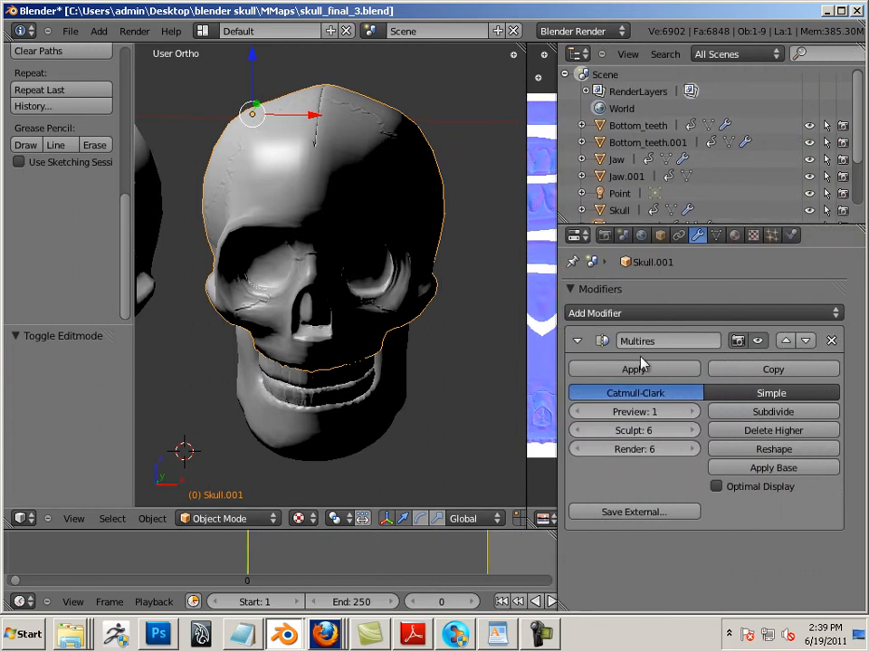
pyautogui.click(598, 365)
pyautogui.rightClick(392, 356)
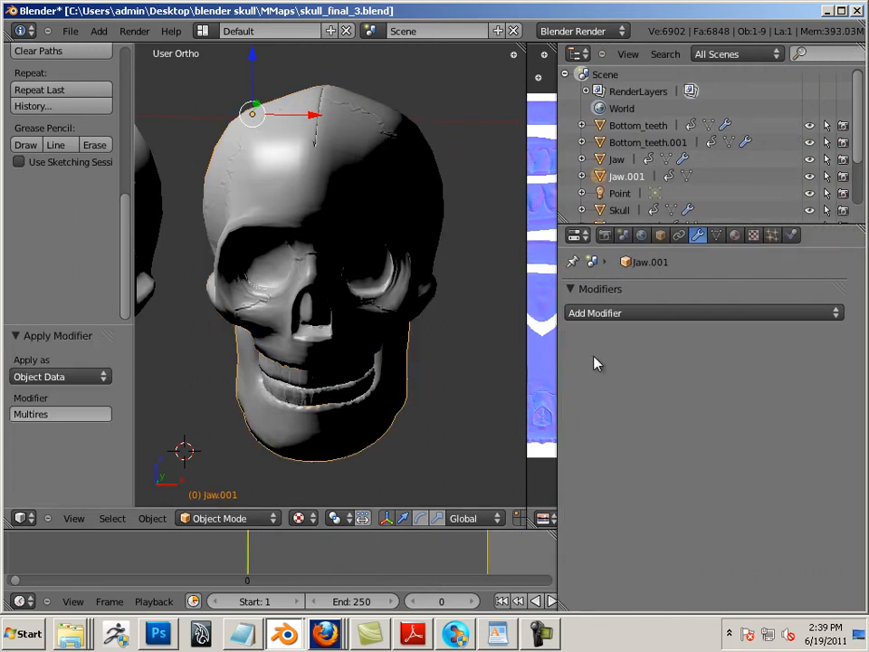
pyautogui.rightClick(370, 387)
pyautogui.click(633, 370)
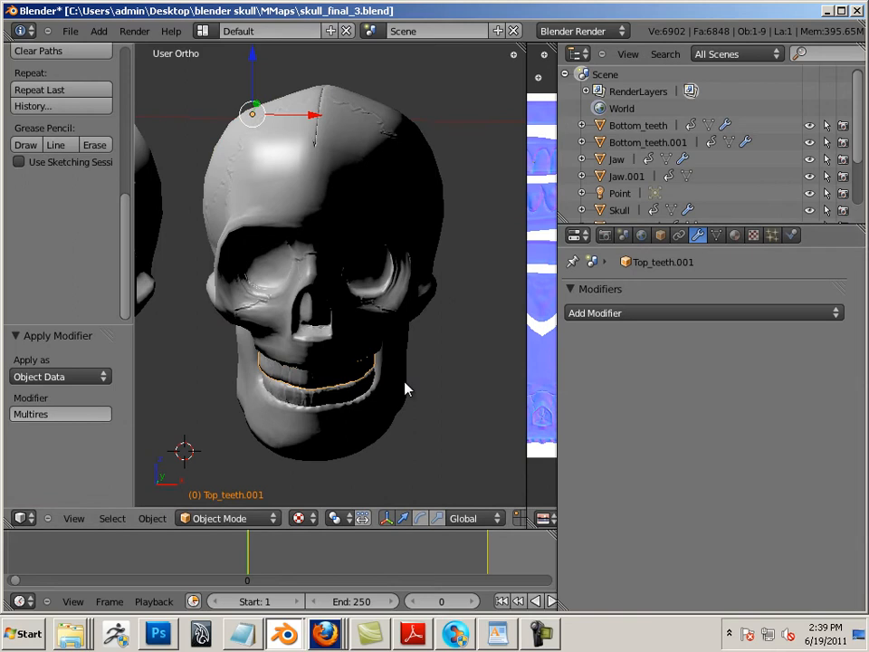
pyautogui.rightClick(304, 395)
pyautogui.click(539, 368)
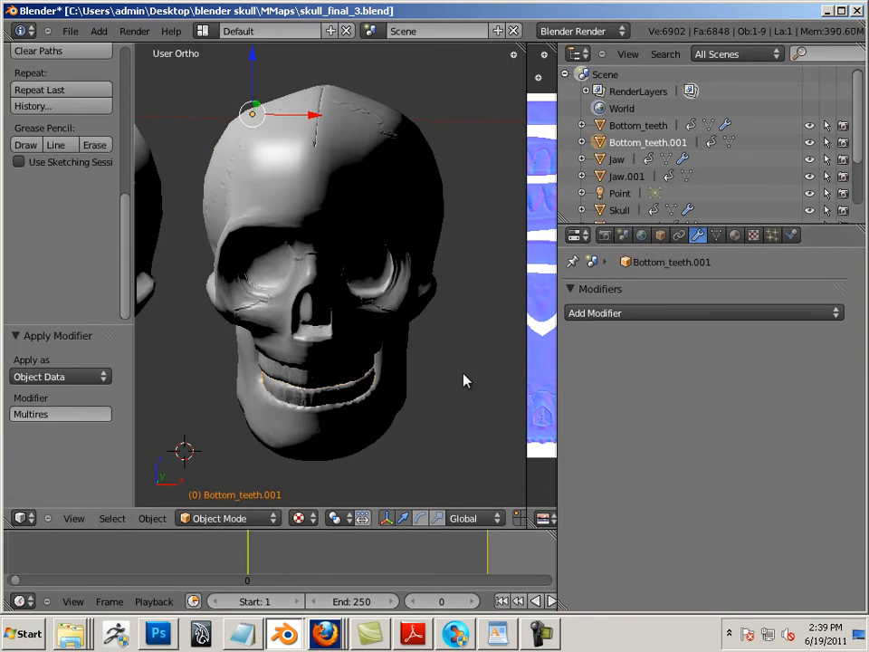
# Enter Edit Mode on the duplicated skull, enlarge the image editor and select all vertices to inspect the UV layout
pyautogui.rightClick(333, 255)
pyautogui.press('Tab')
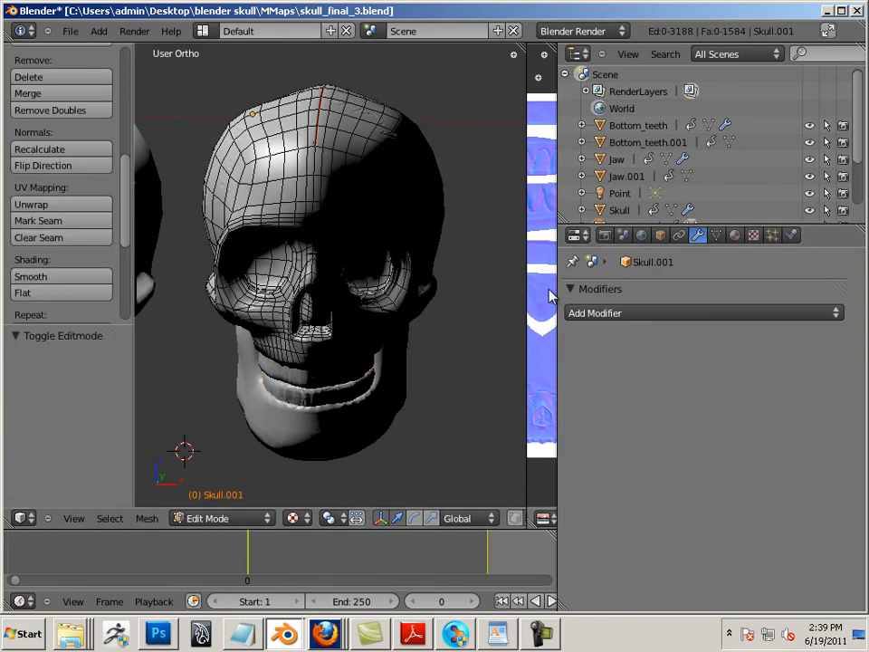
pyautogui.moveTo(557, 302); pyautogui.dragTo(865, 348)
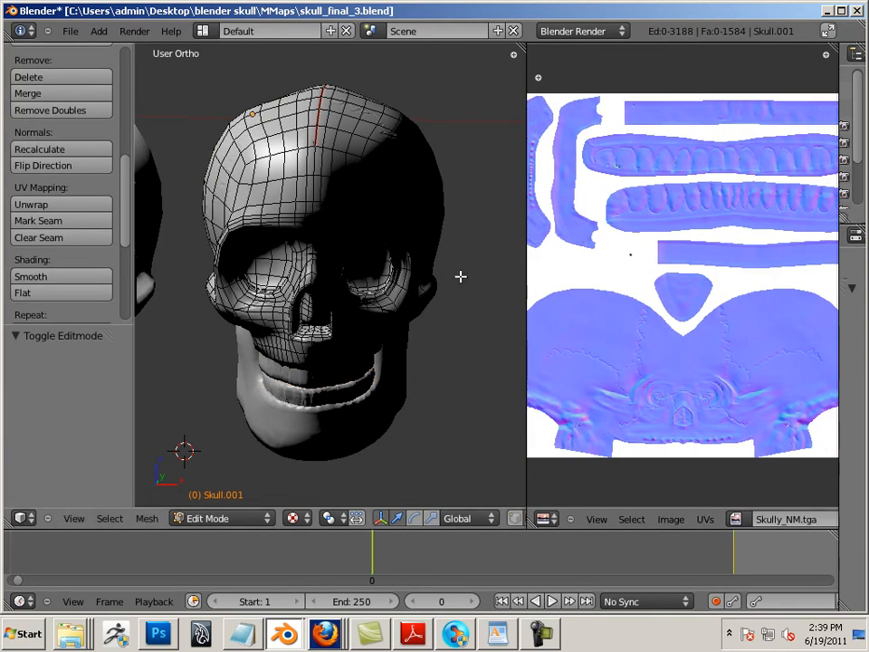
pyautogui.rightClick(372, 257)
pyautogui.press('Tab')
pyautogui.press('Tab')
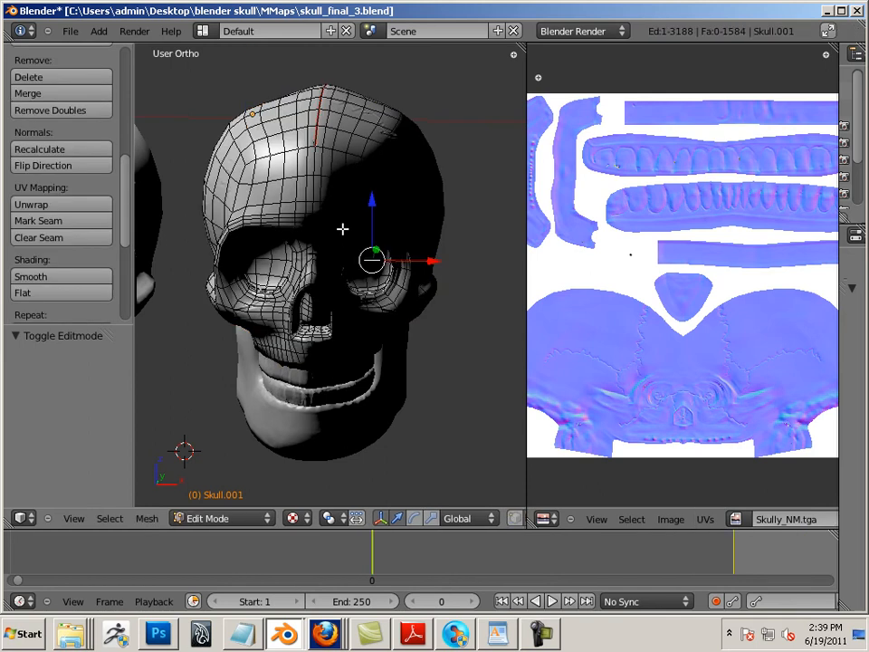
pyautogui.press('a')
pyautogui.press('a')
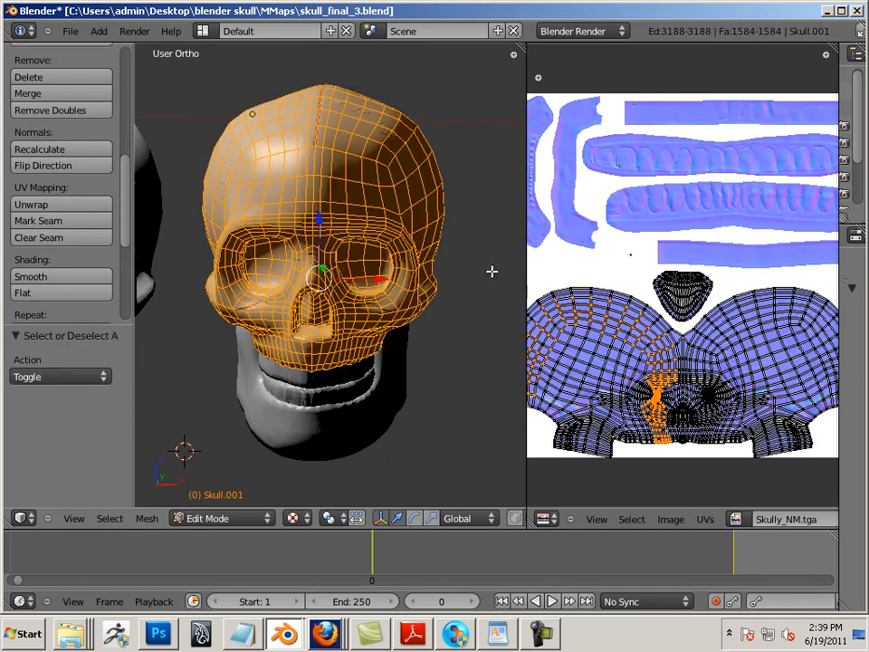
# Check the skull copy's mesh from above in Edit and Object Mode and nudge one forehead vertex about 0.005 units along negative X
pyautogui.press('a')
pyautogui.moveTo(450, 231); pyautogui.dragTo(434, 329, button='middle')
pyautogui.rightClick(435, 328)
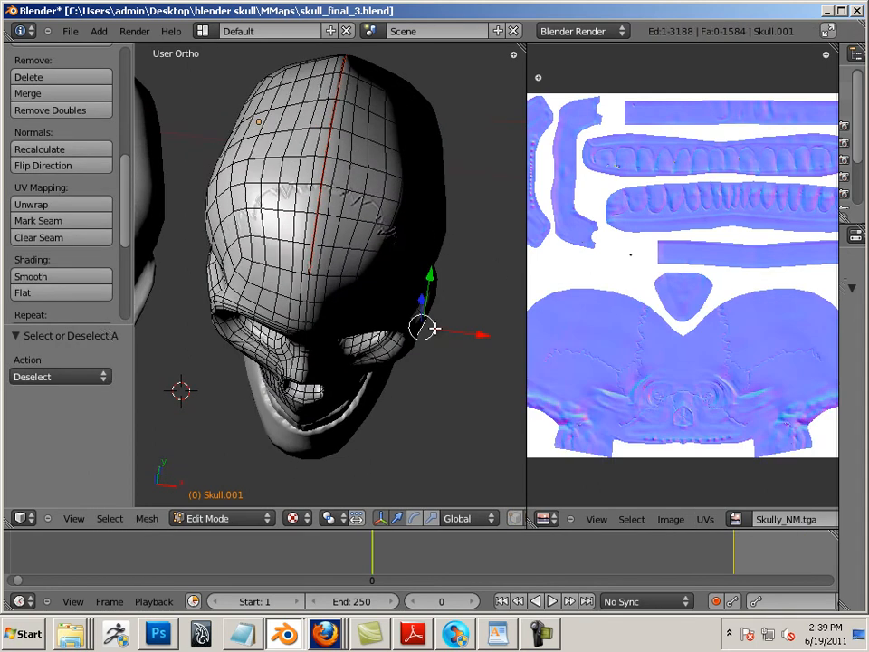
pyautogui.rightClick(398, 270)
pyautogui.press('Tab')
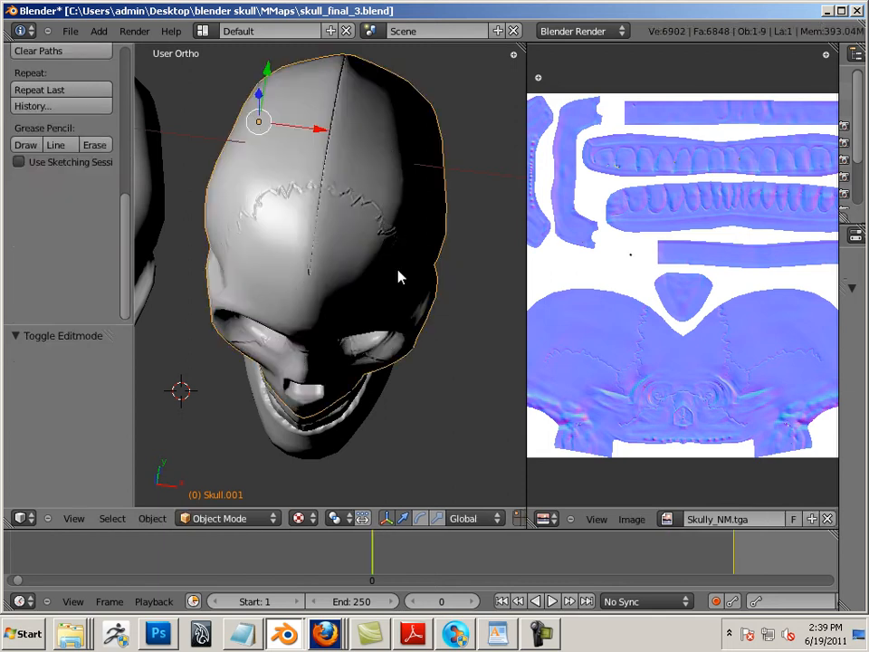
pyautogui.press('Tab')
pyautogui.click(397, 265)
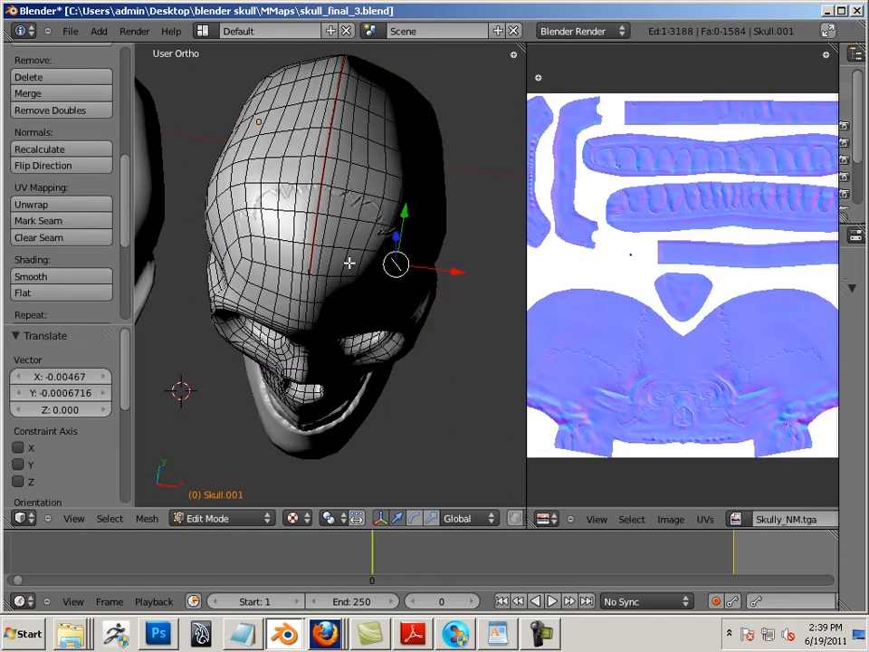
# Select the whole skull mesh, widen the image editor and examine the lower outer edge of the left skull UV half against the normal map
pyautogui.press('a')
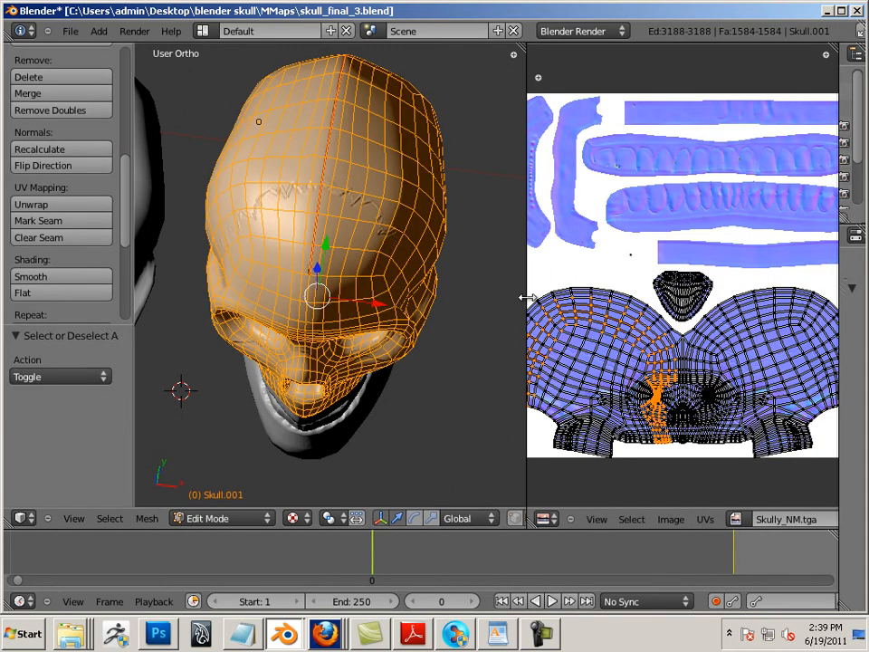
pyautogui.moveTo(521, 296); pyautogui.dragTo(333, 295)
pyautogui.scroll(3, 450, 313)
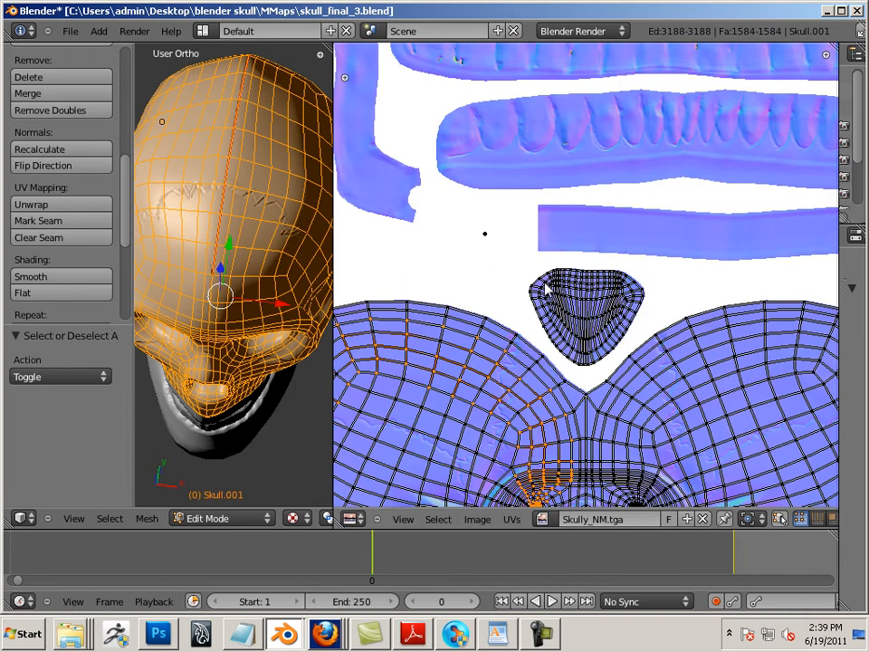
pyautogui.scroll(-5, 481, 355)
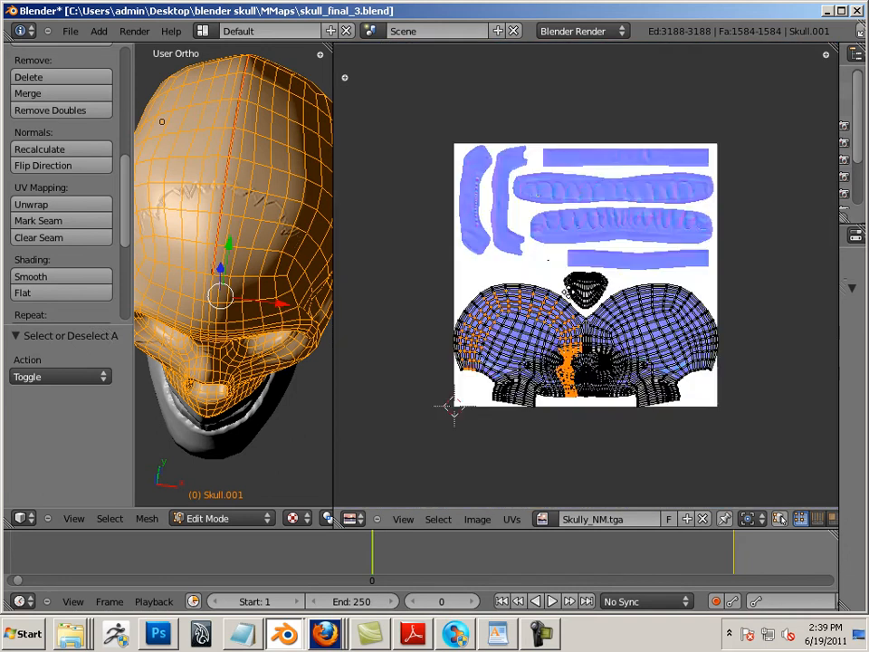
pyautogui.scroll(2, 452, 408)
pyautogui.keyDown('ctrl'); pyautogui.moveTo(570, 341); pyautogui.dragTo(642, 248, button='middle'); pyautogui.keyUp('ctrl')
pyautogui.moveTo(608, 294); pyautogui.dragTo(636, 291, button='middle')
pyautogui.scroll(3, 625, 302)
pyautogui.scroll(3, 614, 308)
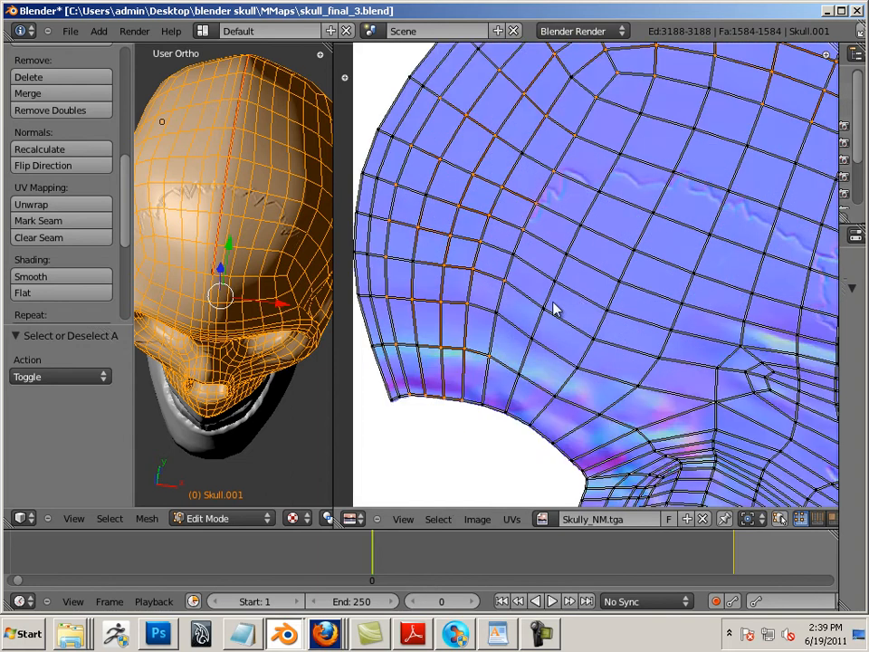
pyautogui.keyDown('ctrl'); pyautogui.moveTo(487, 326); pyautogui.dragTo(602, 333, button='middle'); pyautogui.keyUp('ctrl')
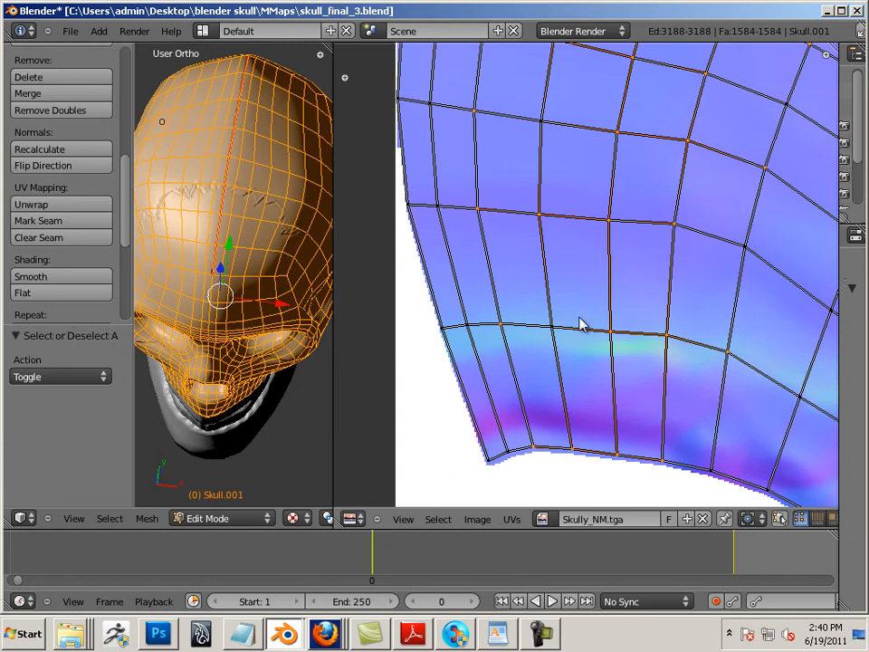
# Move the lower outer corner vertex of the left UV half slightly up and inward, by about 0.001 units
pyautogui.rightClick(486, 467)
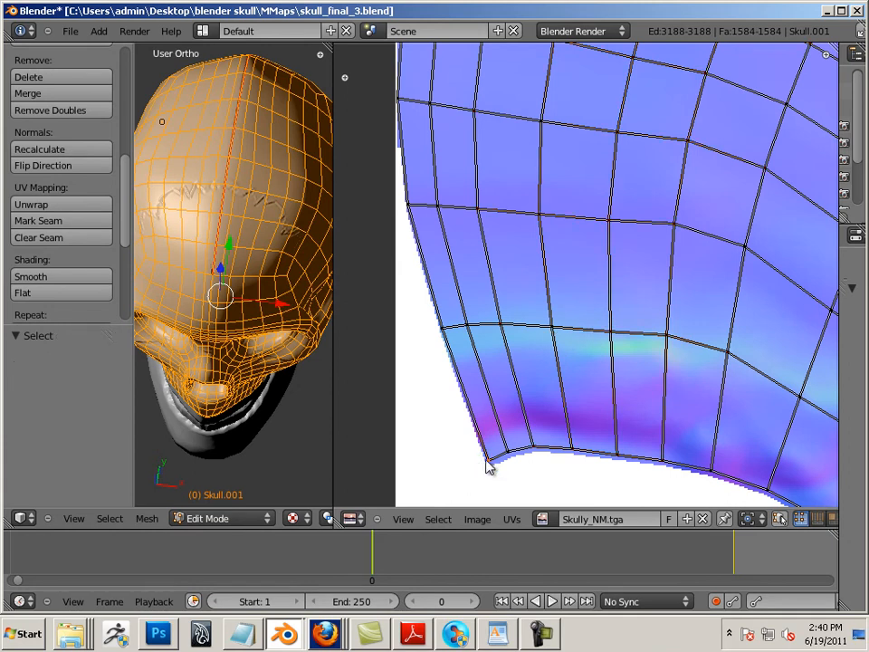
pyautogui.press('g')
pyautogui.click(489, 450)
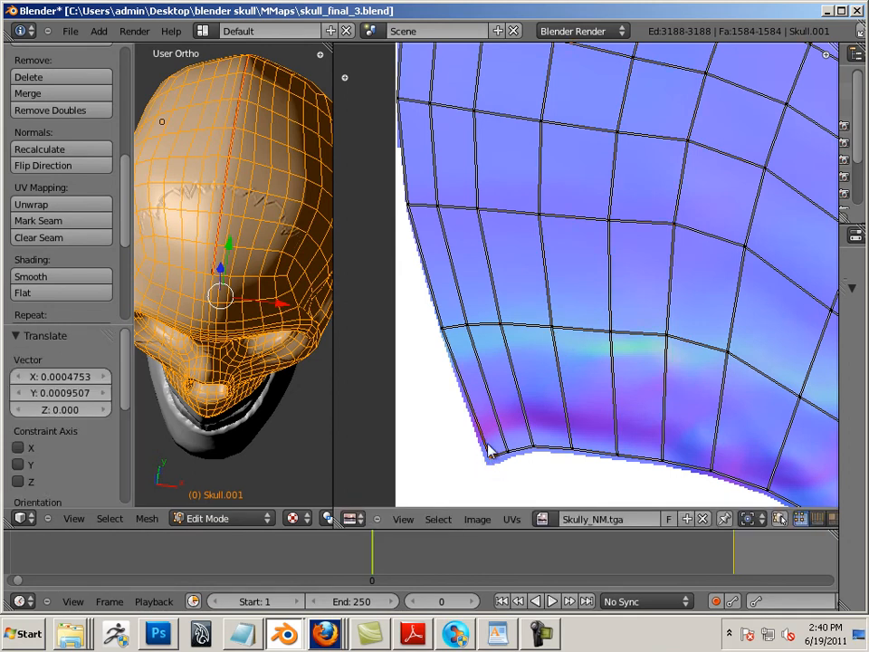
pyautogui.press('g')
pyautogui.click(443, 335)
pyautogui.press('g')
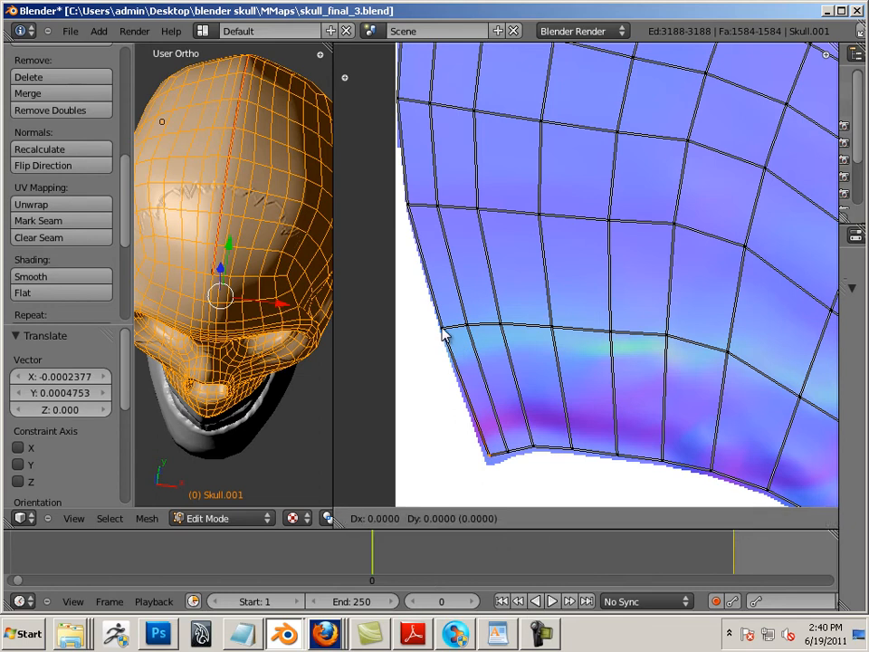
pyautogui.click(443, 335)
pyautogui.click(443, 335)
# Move the three border vertices directly above the corner slightly inward from the normal map's edge, the uppermost about 0.001 units along X
pyautogui.rightClick(442, 335)
pyautogui.press('g')
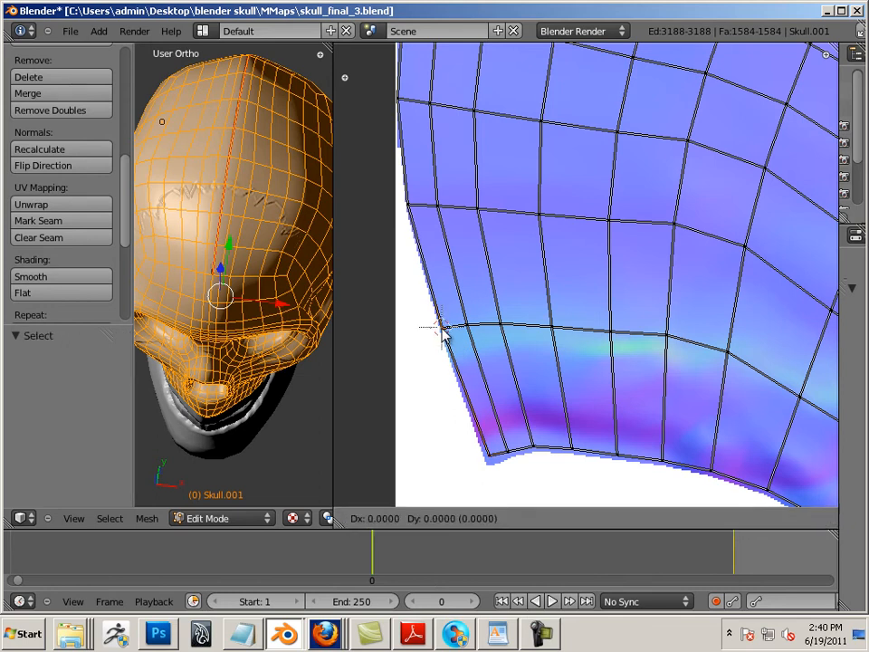
pyautogui.click(445, 332)
pyautogui.rightClick(408, 204)
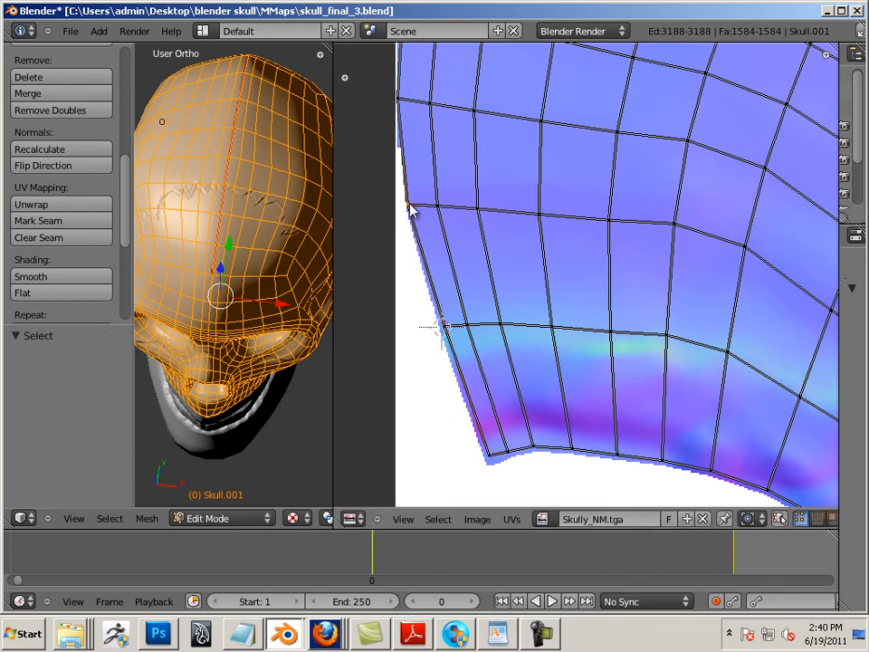
pyautogui.press('g')
pyautogui.click(413, 209)
pyautogui.rightClick(404, 107)
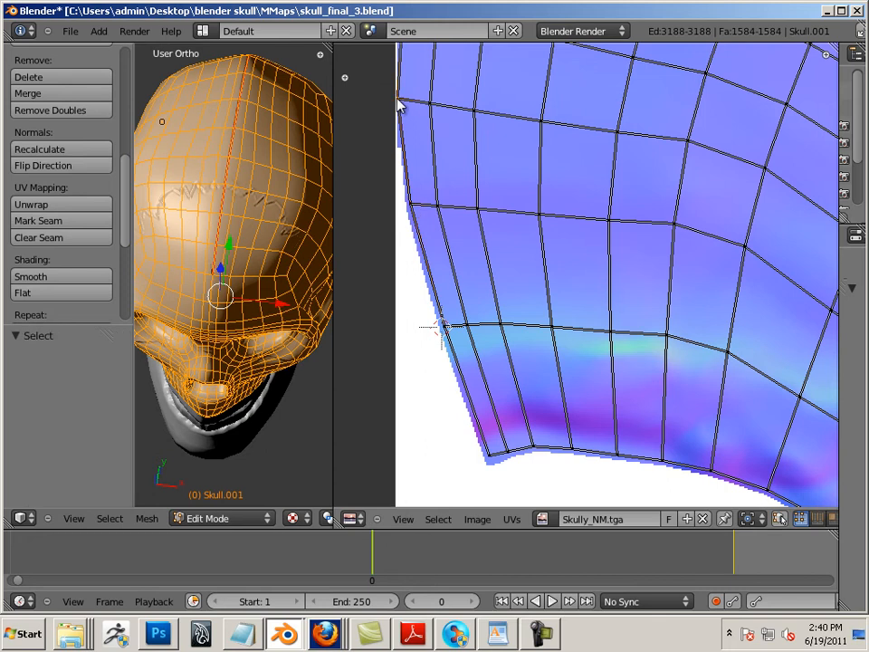
pyautogui.press('g')
pyautogui.click(404, 107)
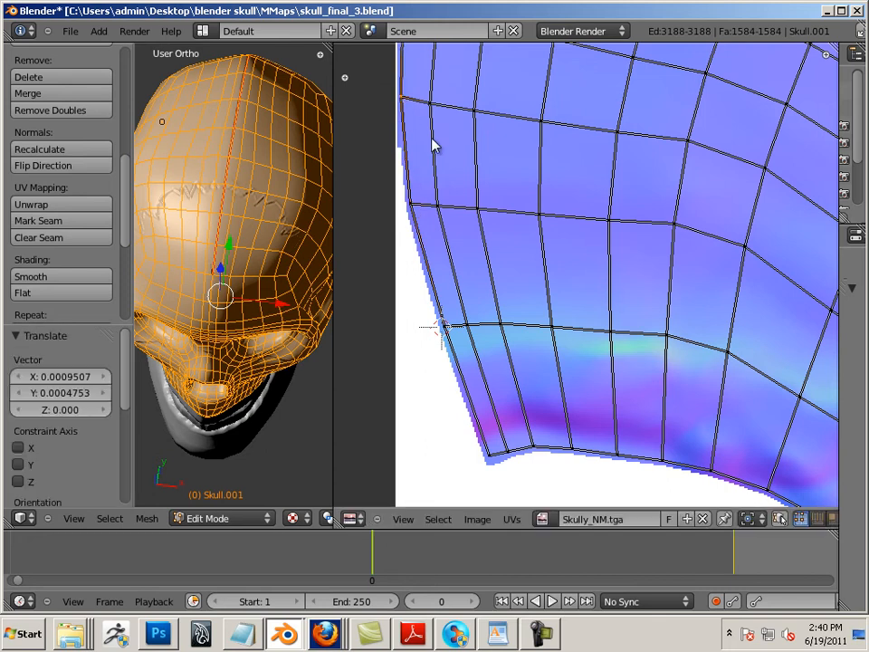
# Continue up the outer edge of the left UV half and move the next three border vertices inward by about 0.001 units each
pyautogui.moveTo(416, 229); pyautogui.dragTo(431, 388, button='middle')
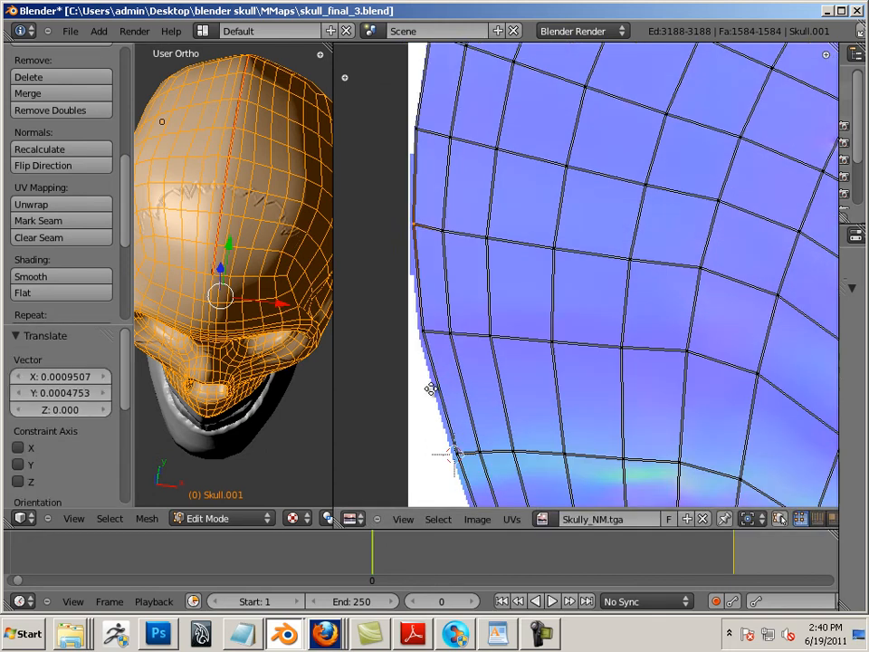
pyautogui.moveTo(443, 249); pyautogui.dragTo(461, 366, button='middle')
pyautogui.rightClick(436, 310)
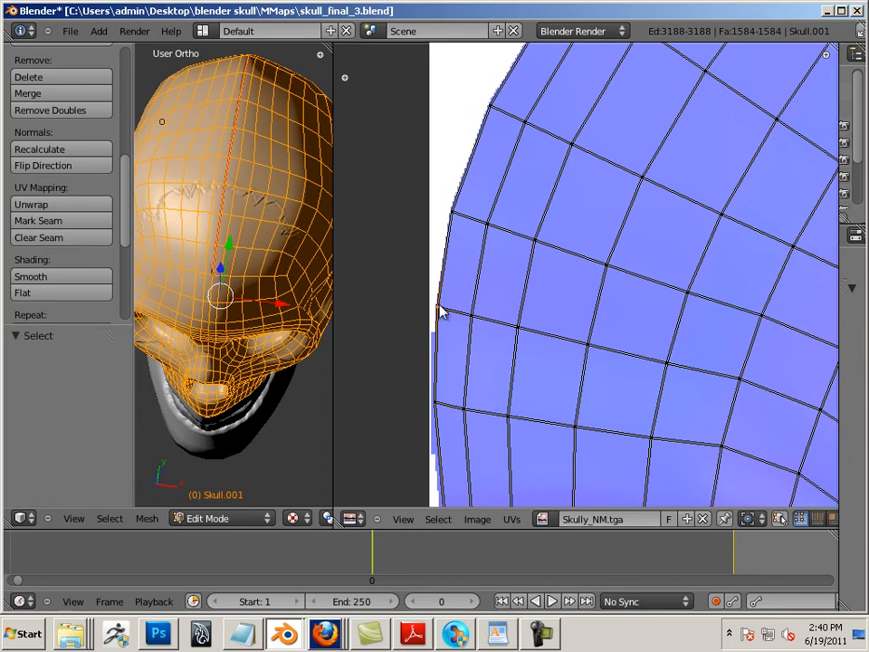
pyautogui.press('g')
pyautogui.click(443, 309)
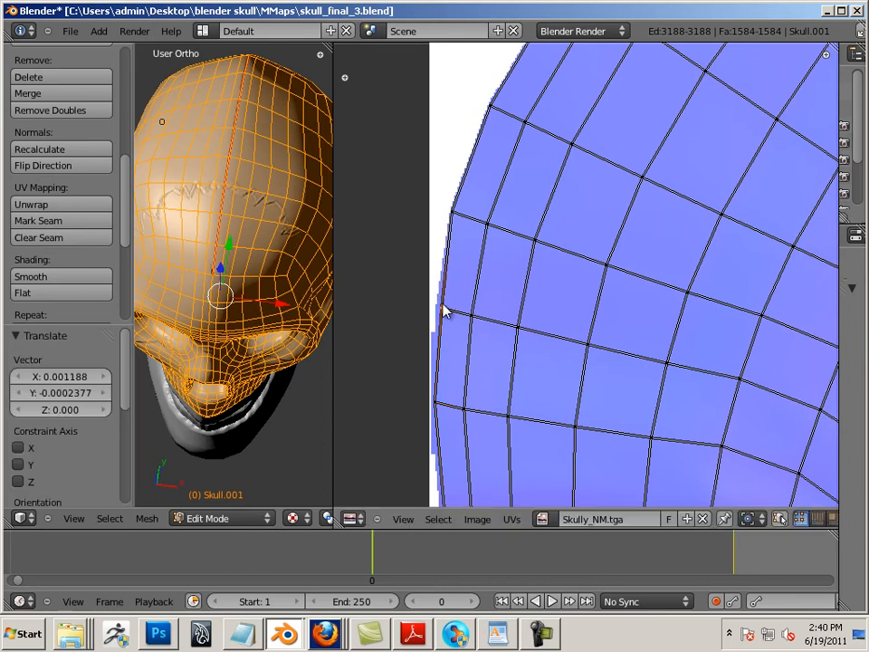
pyautogui.rightClick(452, 215)
pyautogui.press('g')
pyautogui.click(458, 219)
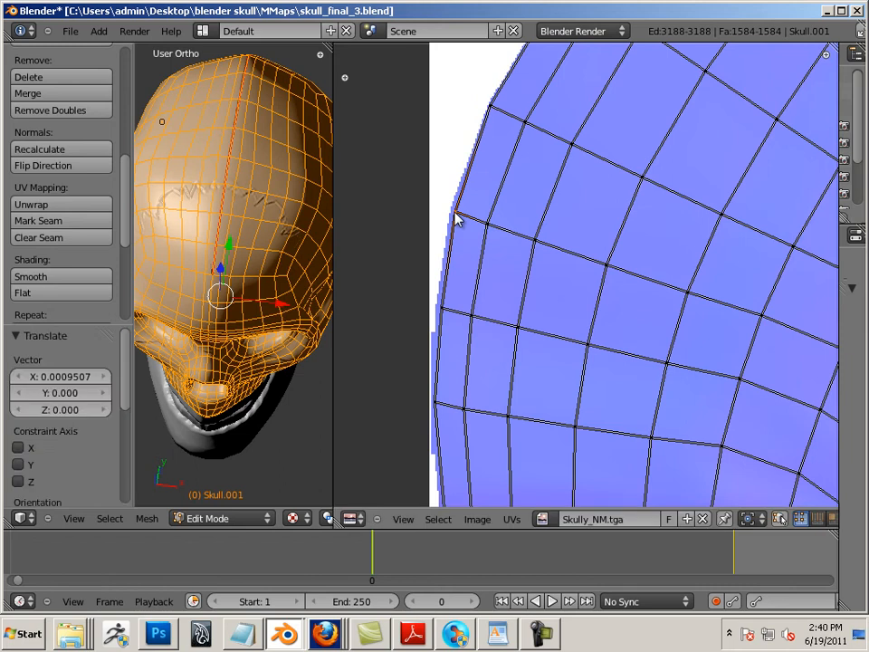
pyautogui.rightClick(492, 110)
pyautogui.press('g')
pyautogui.click(500, 114)
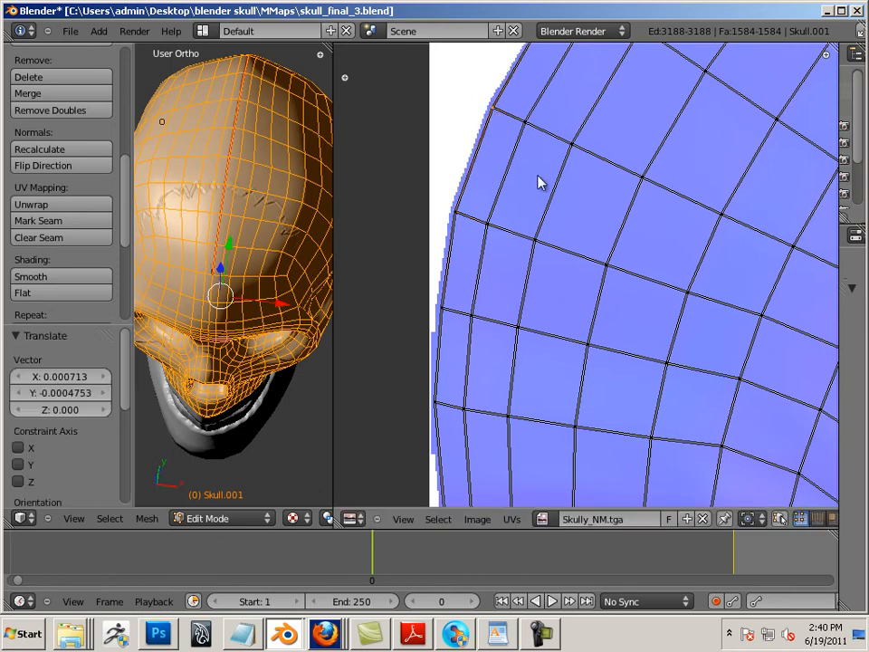
# Pull three more border vertices on the upper curve of the left UV half inward, about 0.001 units along X and slightly down
pyautogui.moveTo(539, 182); pyautogui.dragTo(439, 413, button='middle')
pyautogui.rightClick(426, 303)
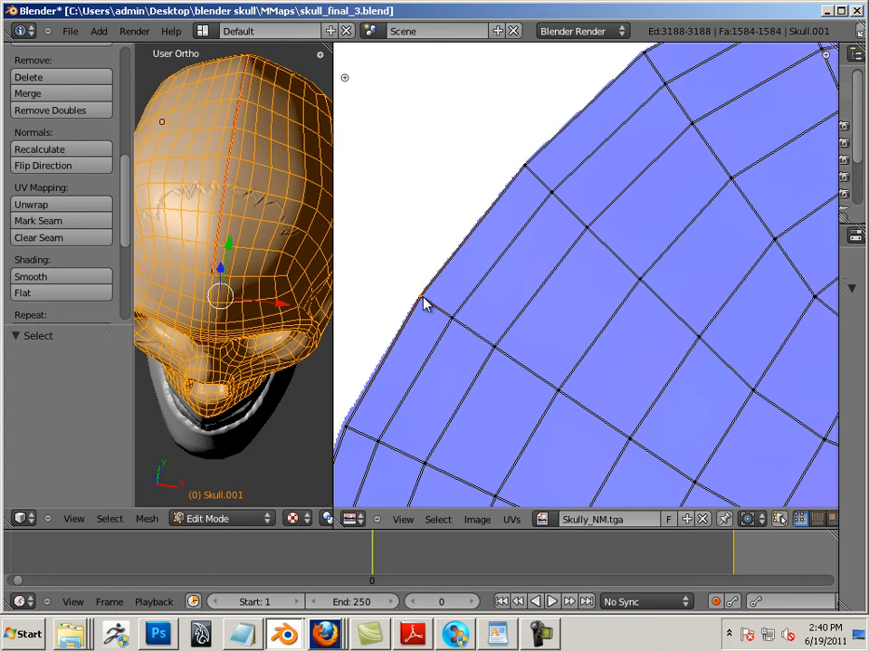
pyautogui.press('g')
pyautogui.click(428, 305)
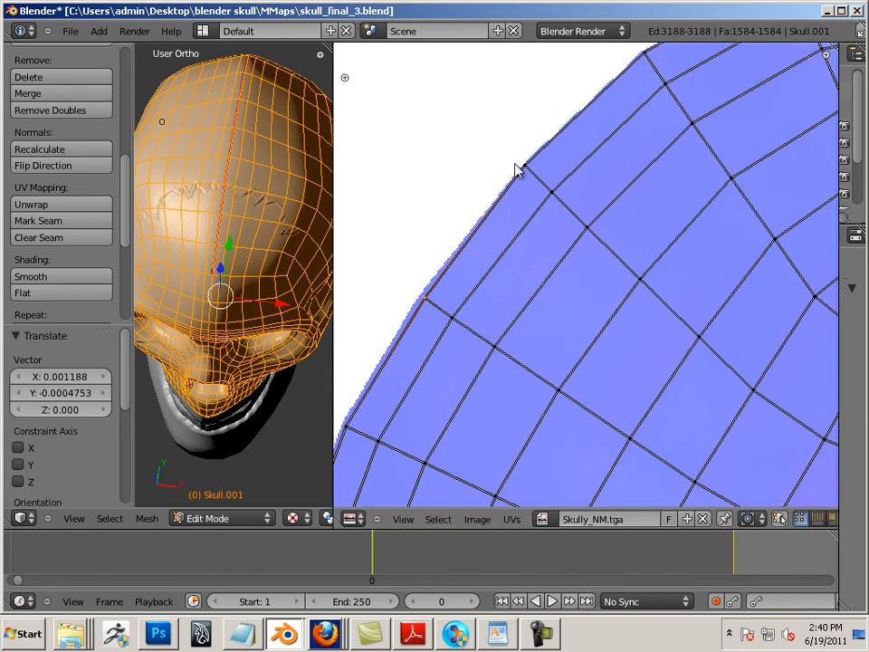
pyautogui.rightClick(525, 172)
pyautogui.press('g')
pyautogui.click(532, 176)
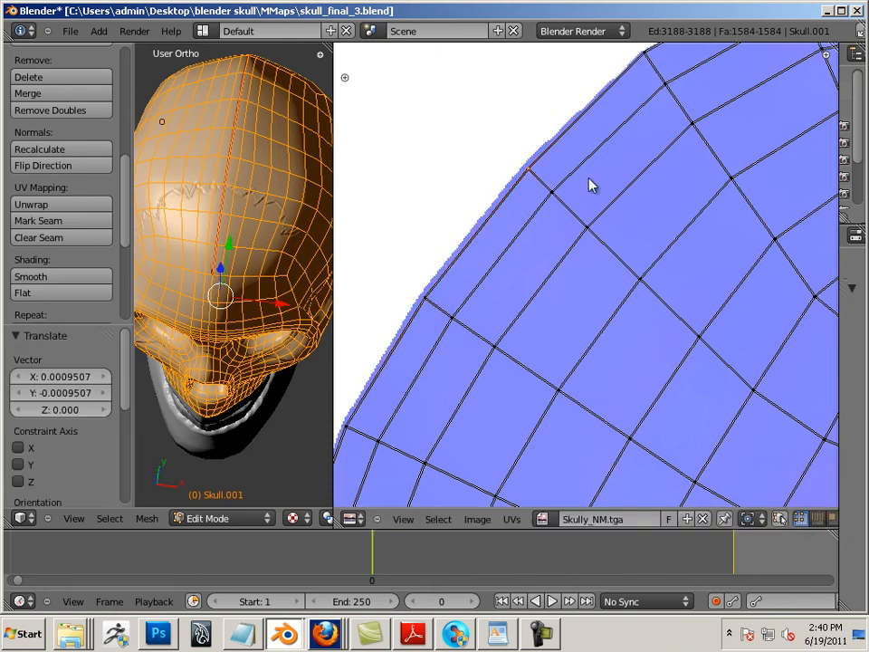
pyautogui.moveTo(602, 182); pyautogui.dragTo(505, 290, button='middle')
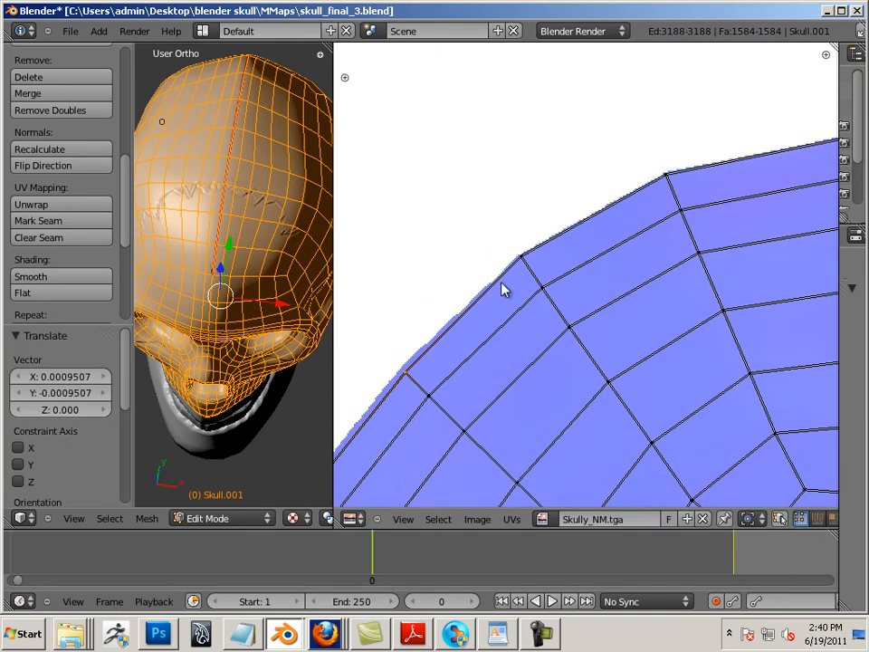
pyautogui.rightClick(523, 263)
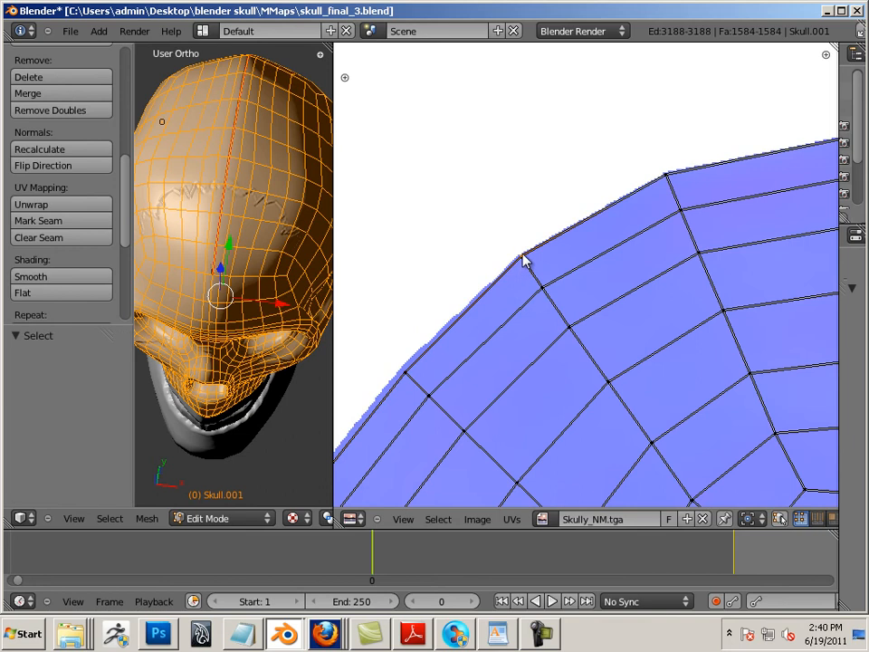
pyautogui.press('g')
pyautogui.click(527, 261)
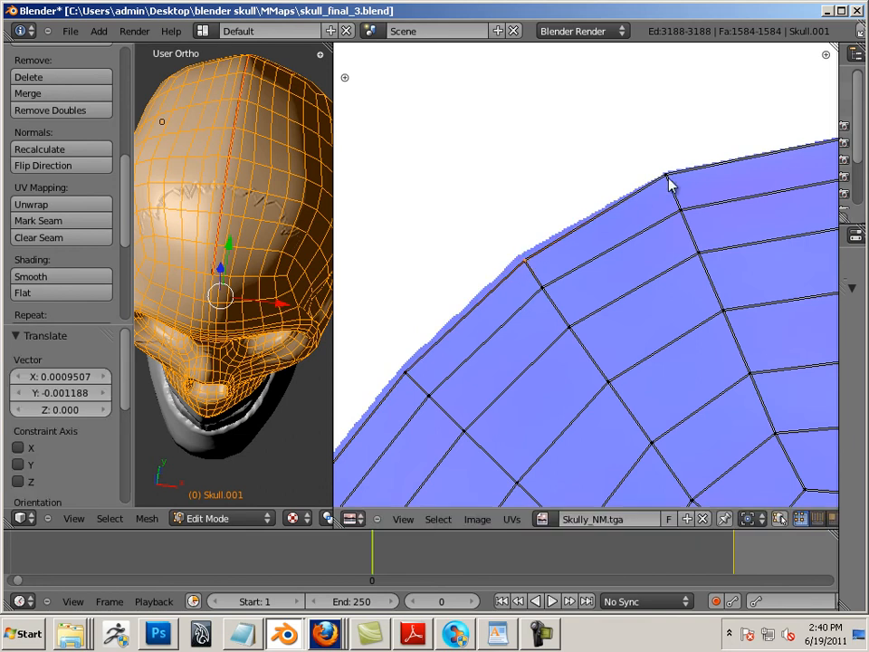
# Pull the next three border vertices at the crest of the left UV half down by about 0.002 units each
pyautogui.rightClick(667, 179)
pyautogui.press('g')
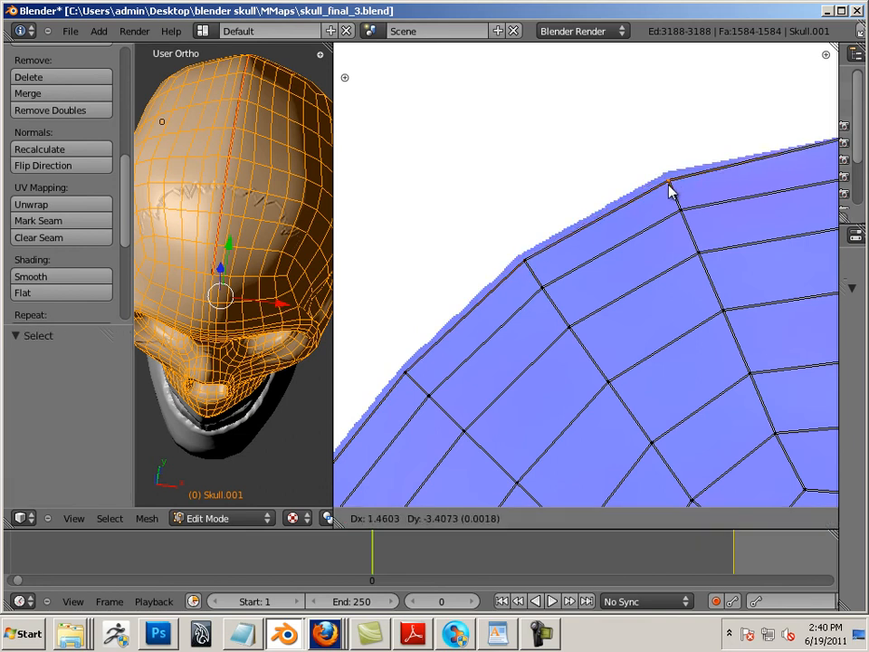
pyautogui.click(669, 188)
pyautogui.moveTo(706, 198); pyautogui.dragTo(349, 295, button='middle')
pyautogui.rightClick(490, 236)
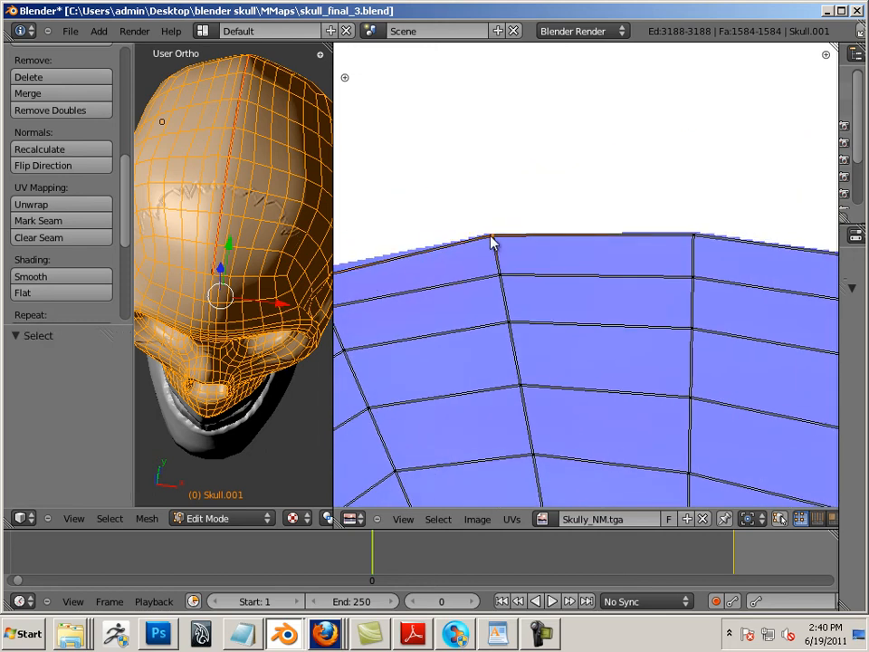
pyautogui.press('g')
pyautogui.click(494, 243)
pyautogui.rightClick(693, 239)
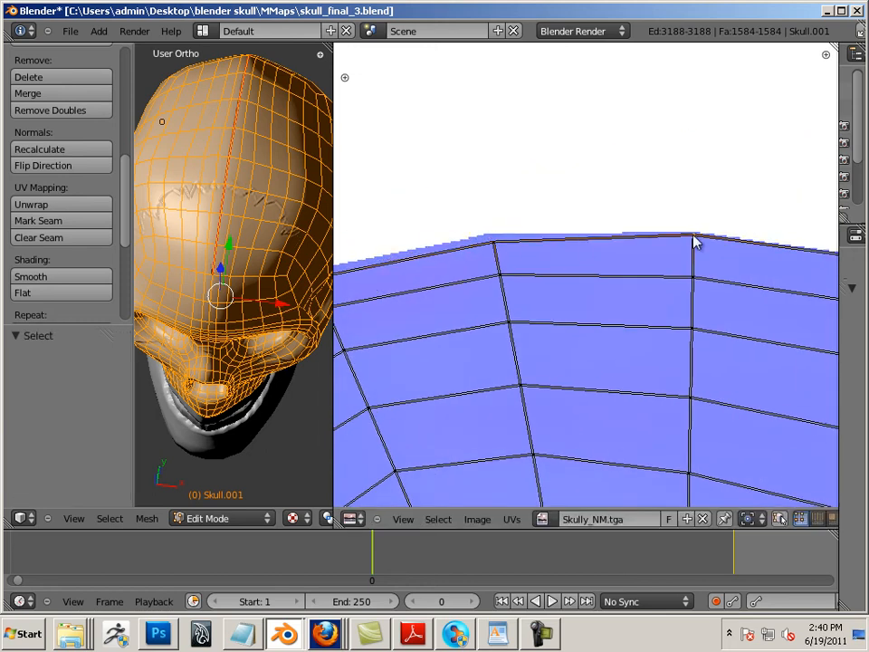
pyautogui.press('g')
pyautogui.click(699, 252)
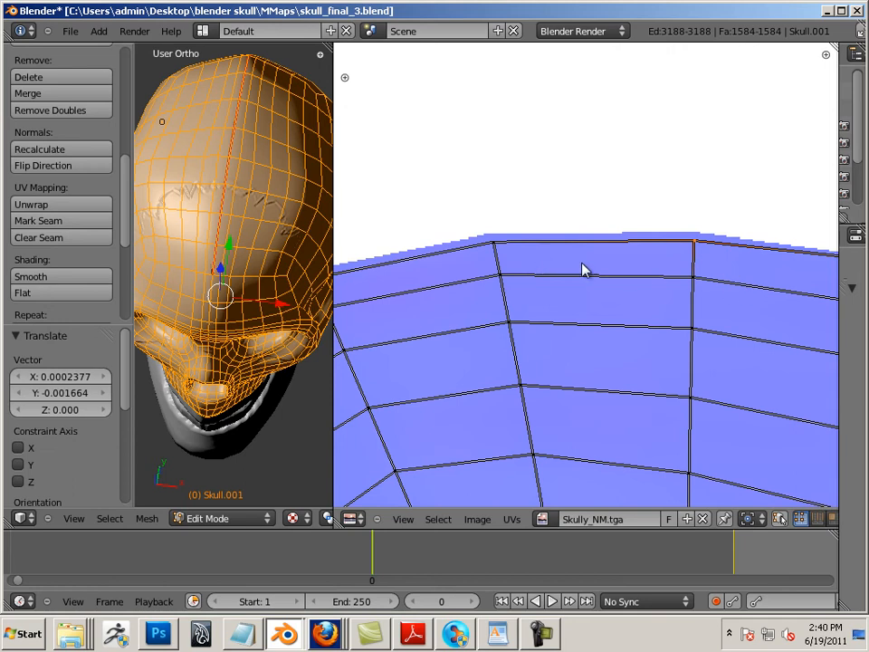
# Lower the two border vertices just past the crest of the left UV half by about 0.001 units each
pyautogui.moveTo(707, 286); pyautogui.dragTo(384, 246, button='middle')
pyautogui.rightClick(502, 223)
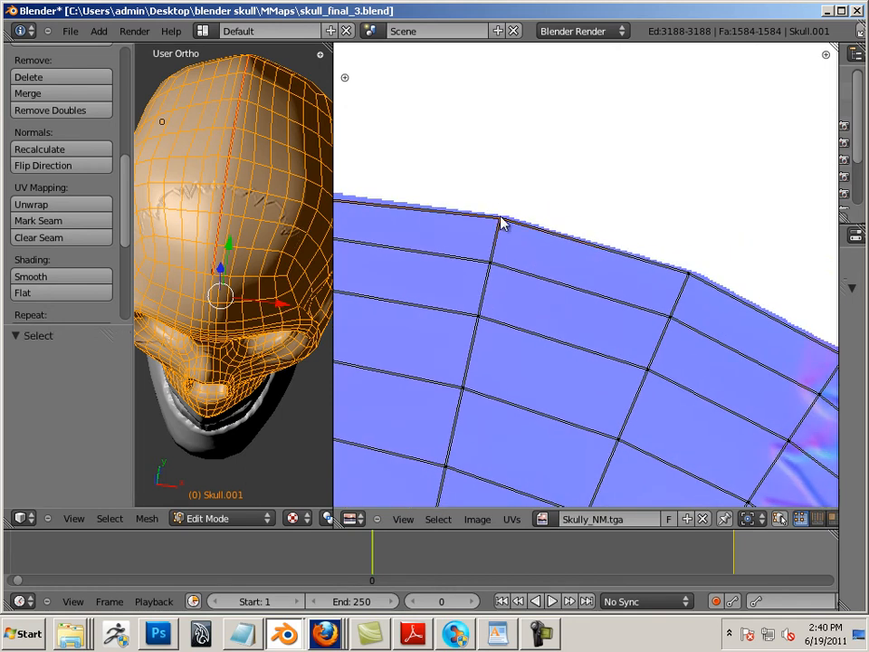
pyautogui.press('g')
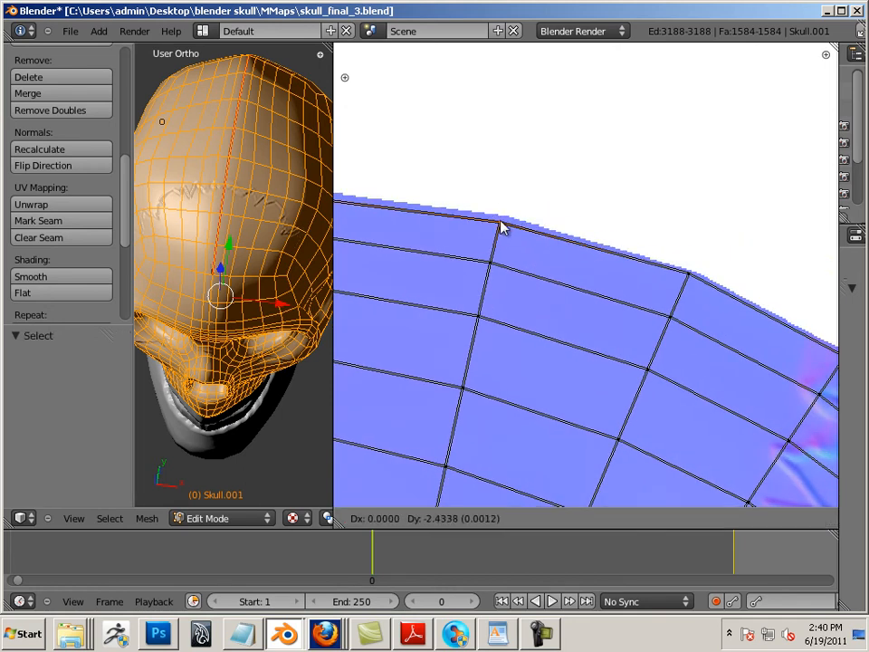
pyautogui.click(499, 229)
pyautogui.rightClick(685, 275)
pyautogui.press('g')
pyautogui.click(685, 285)
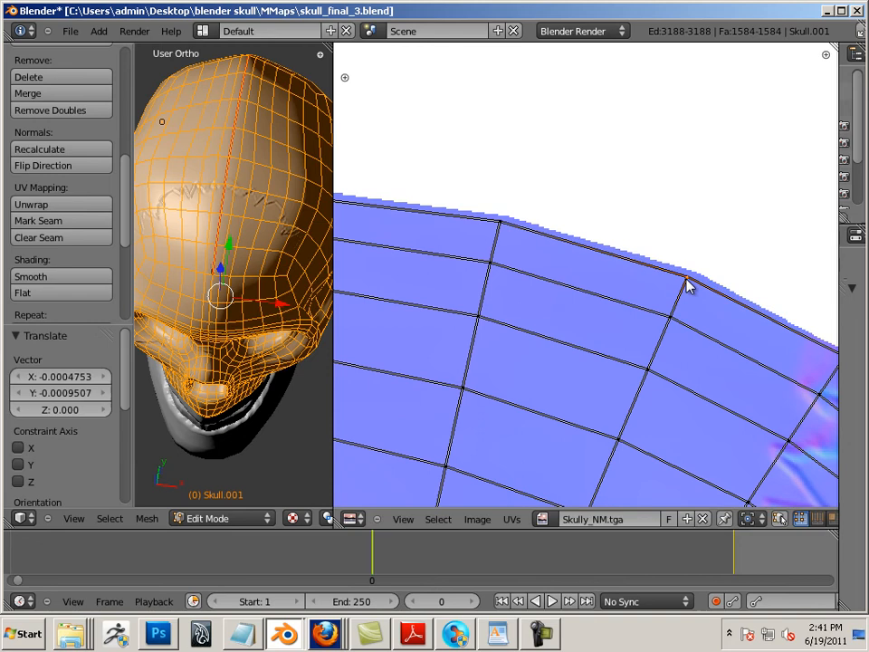
# Move the next two border vertices, at and just below the zigzag suture, down and inward by about 0.001 units
pyautogui.moveTo(702, 287); pyautogui.dragTo(431, 175, button='middle')
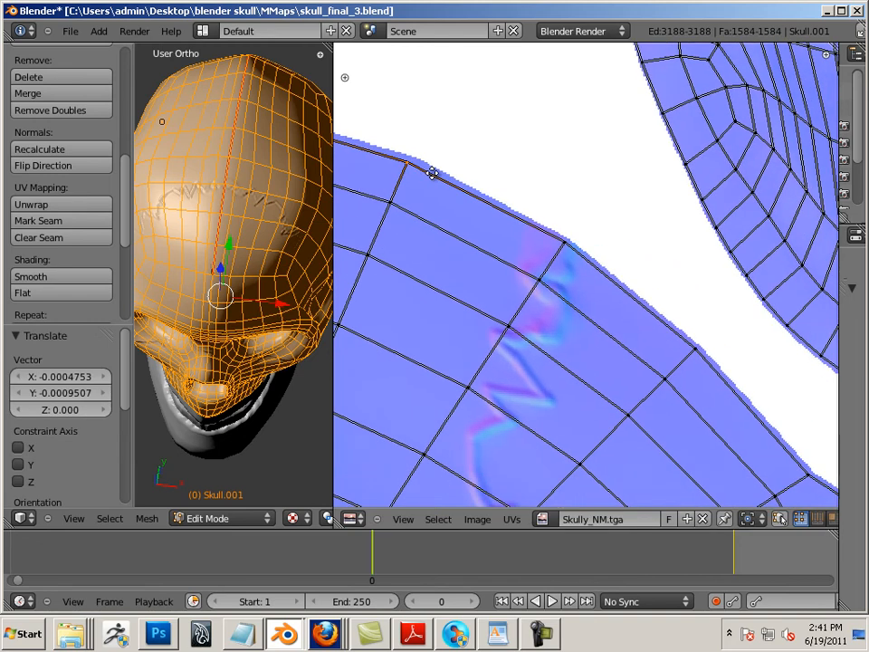
pyautogui.rightClick(555, 239)
pyautogui.press('g')
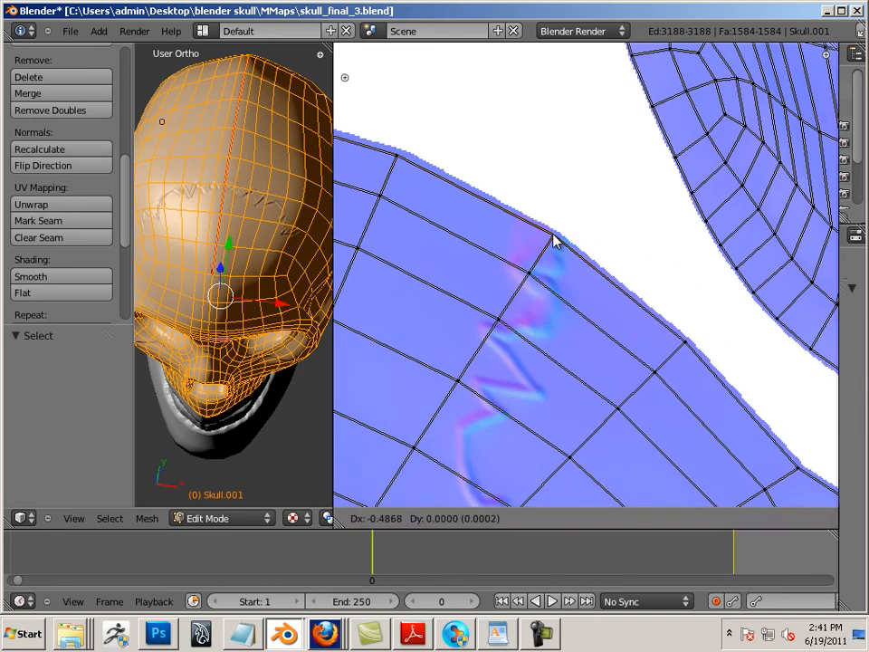
pyautogui.click(554, 243)
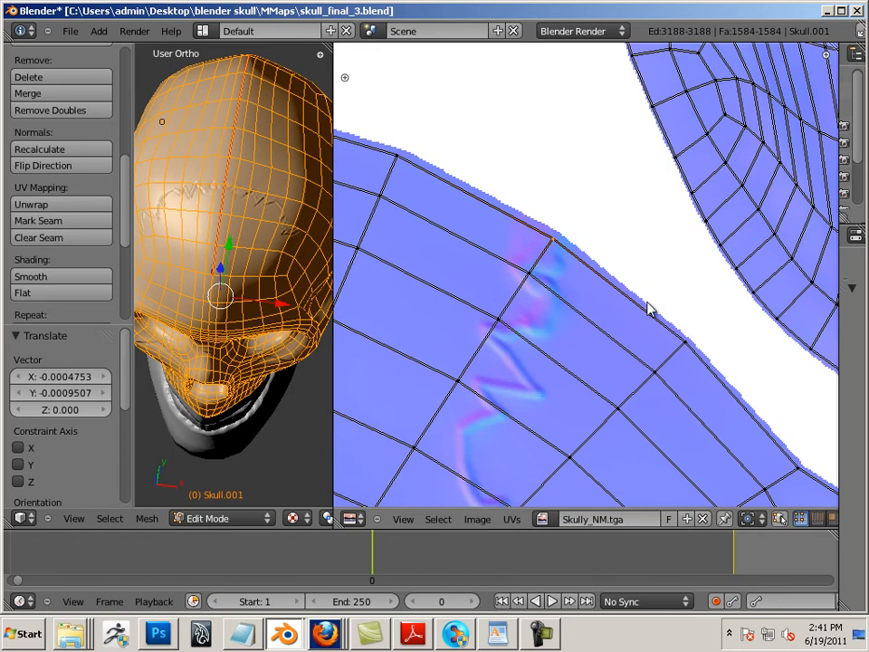
pyautogui.rightClick(685, 351)
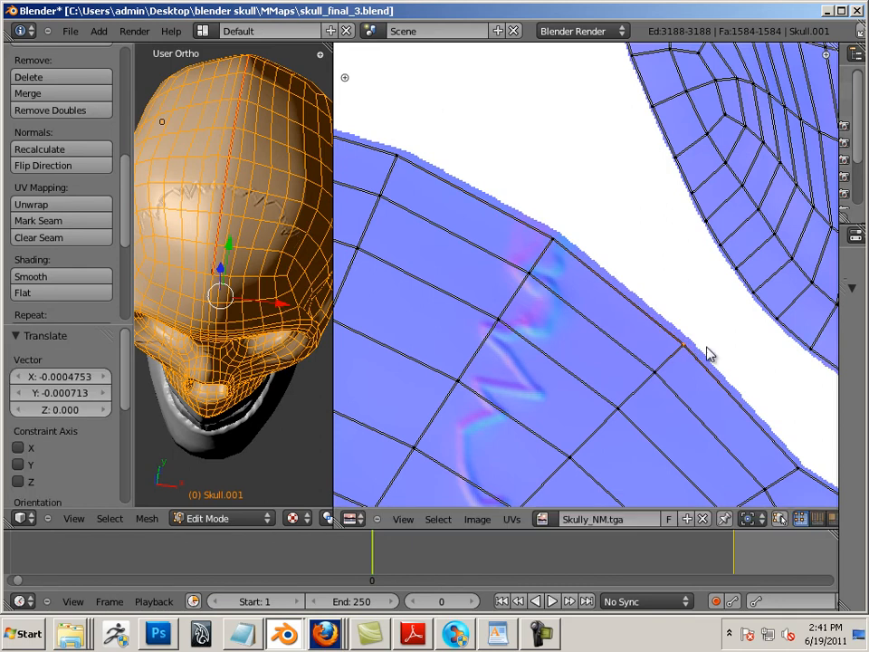
# Pull the three border vertices around the V-shaped notch between the UV halves inward, the middle one about 0.002 units straight down
pyautogui.moveTo(732, 362); pyautogui.dragTo(519, 231, button='middle')
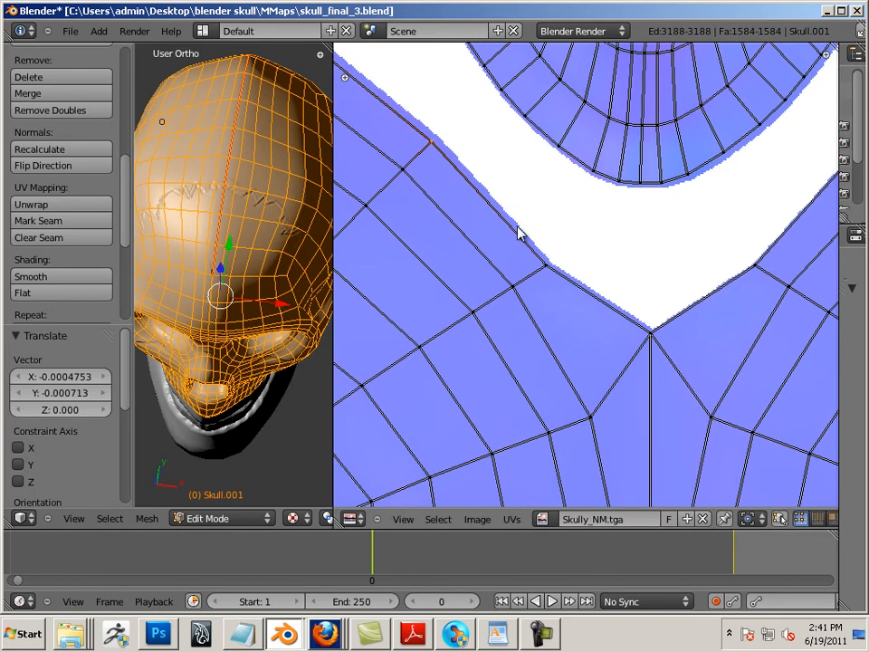
pyautogui.rightClick(547, 269)
pyautogui.press('g')
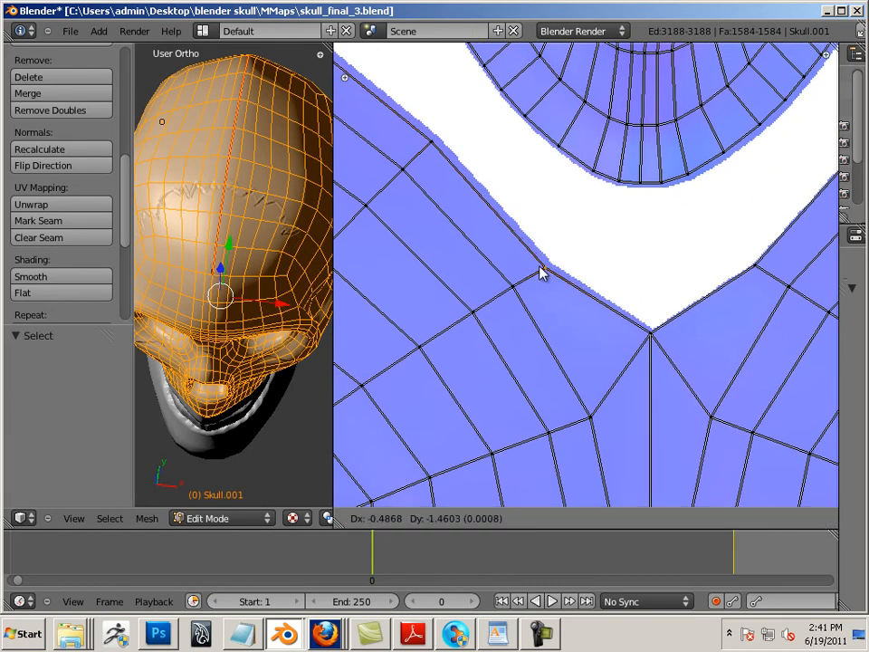
pyautogui.click(540, 270)
pyautogui.rightClick(650, 334)
pyautogui.press('g')
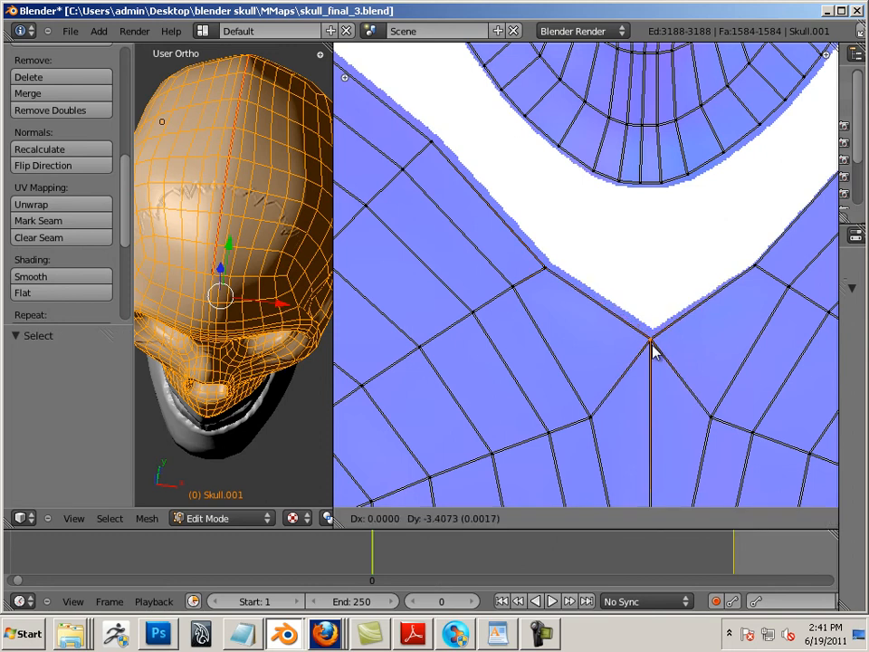
pyautogui.click(652, 341)
pyautogui.rightClick(759, 268)
pyautogui.press('g')
pyautogui.click(763, 281)
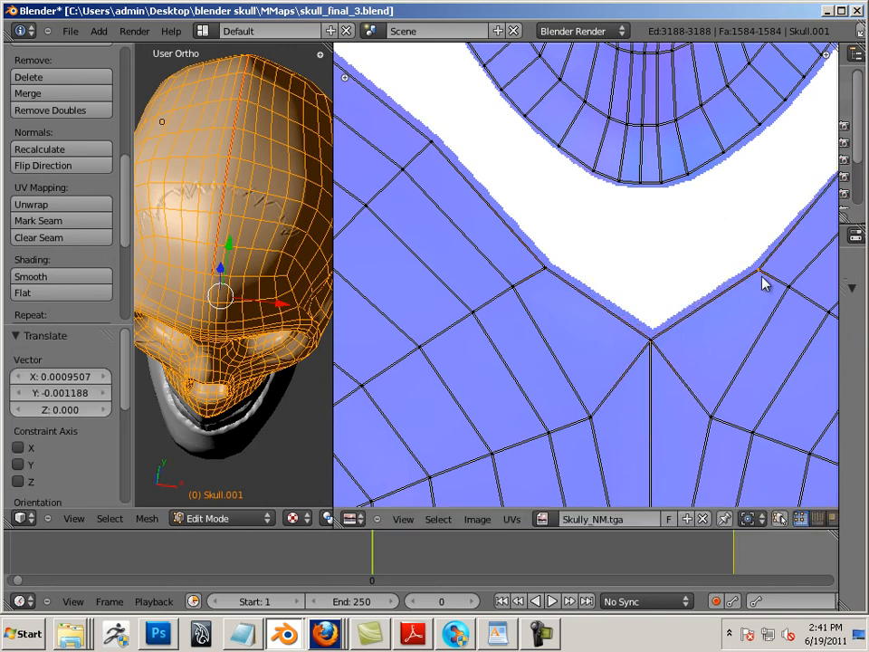
# Move the three border vertices on the rising edge of the right UV half, around its suture, inward by about 0.002 units each
pyautogui.moveTo(749, 260); pyautogui.dragTo(408, 305, button='middle')
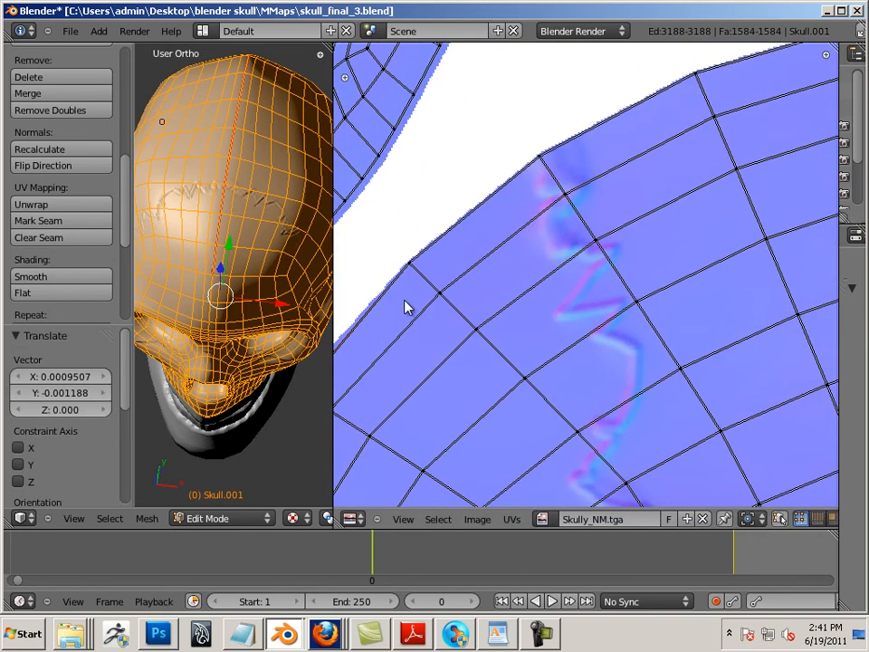
pyautogui.rightClick(411, 268)
pyautogui.press('g')
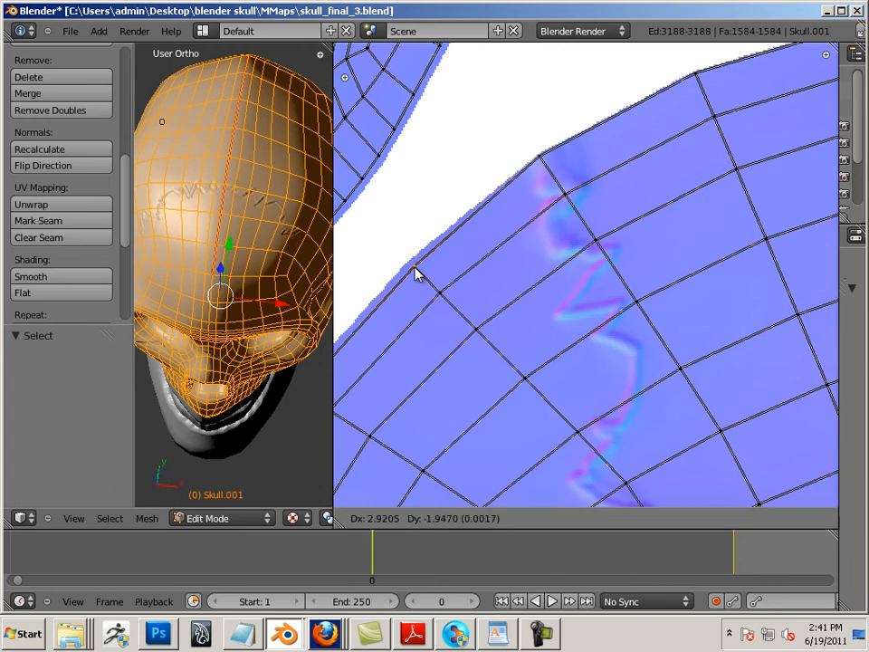
pyautogui.click(542, 158)
pyautogui.press('g')
pyautogui.click(566, 171)
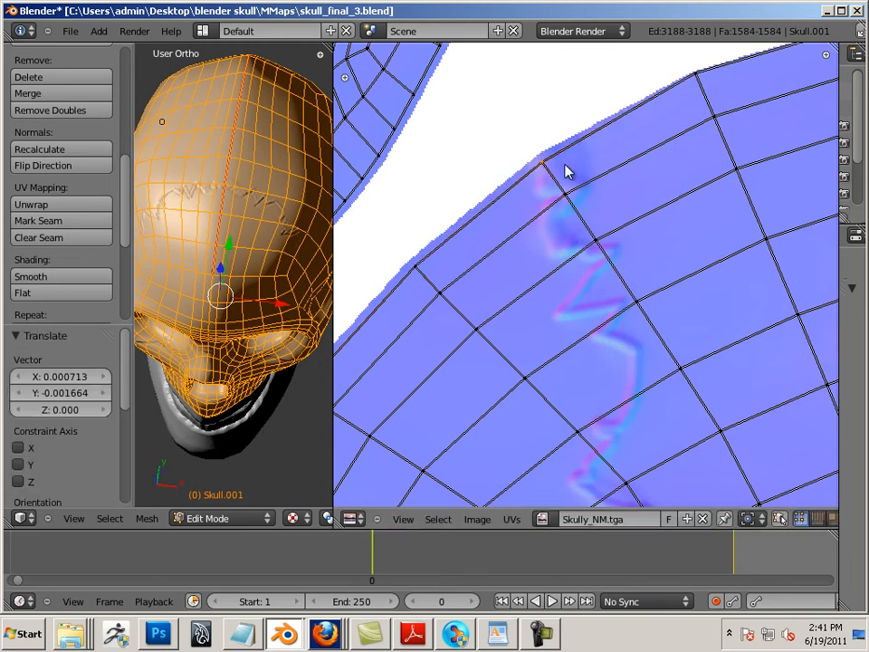
pyautogui.rightClick(697, 78)
pyautogui.press('g')
pyautogui.click(703, 88)
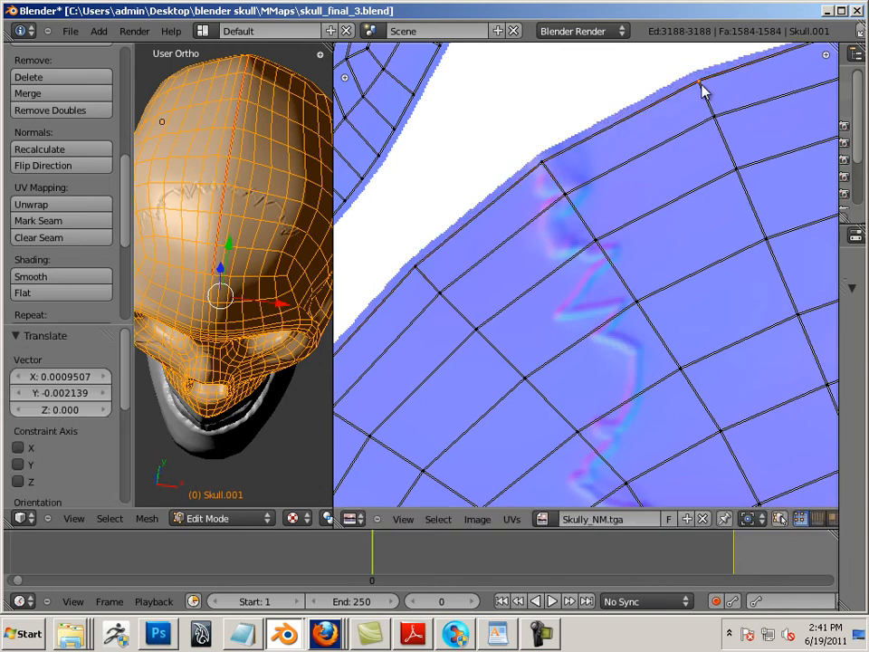
# Lower the next two border vertices leading up to the crest of the right UV half by about 0.0016 units each
pyautogui.moveTo(732, 133); pyautogui.dragTo(372, 300, button='middle')
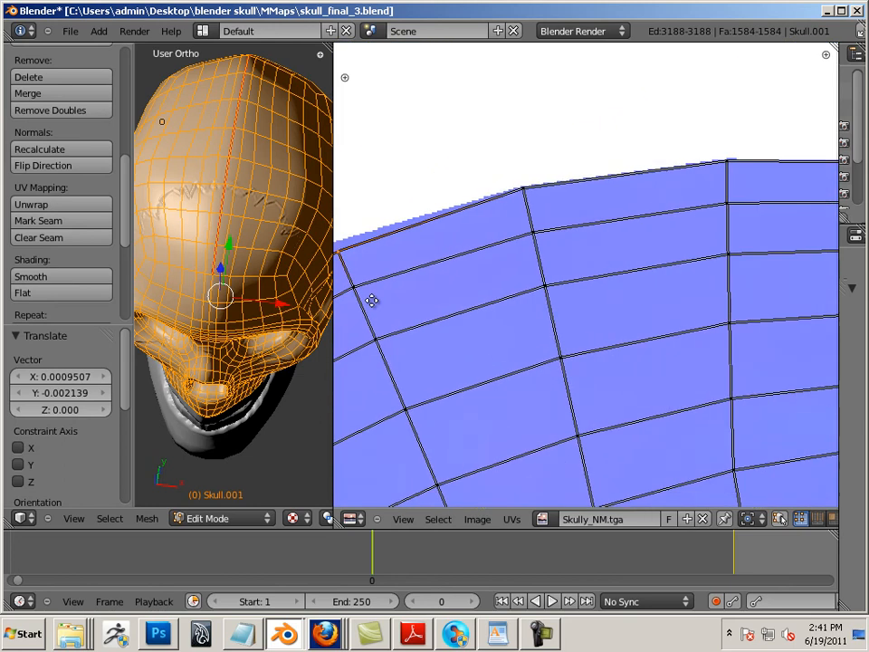
pyautogui.rightClick(522, 192)
pyautogui.press('g')
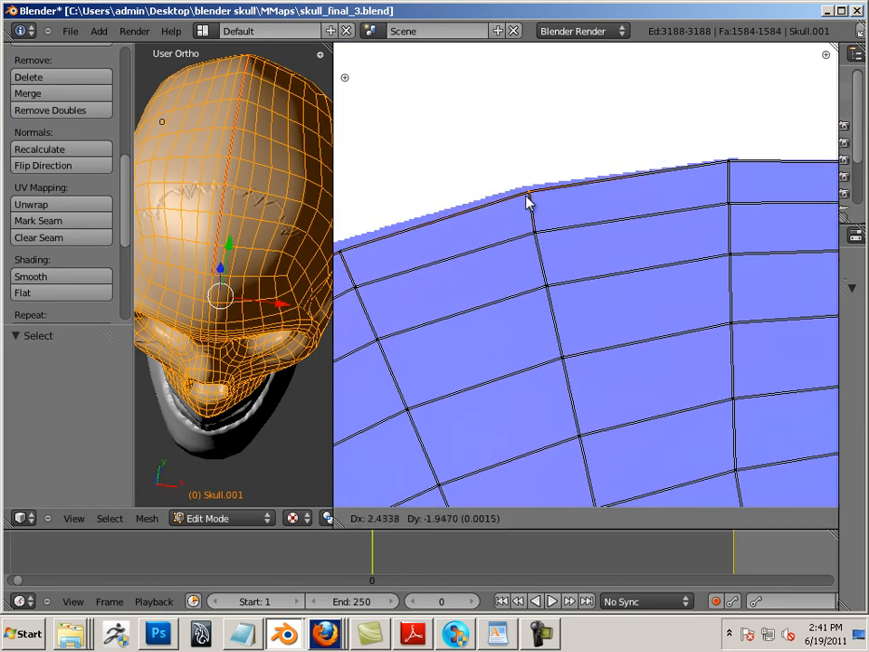
pyautogui.click(528, 195)
pyautogui.rightClick(732, 166)
pyautogui.press('g')
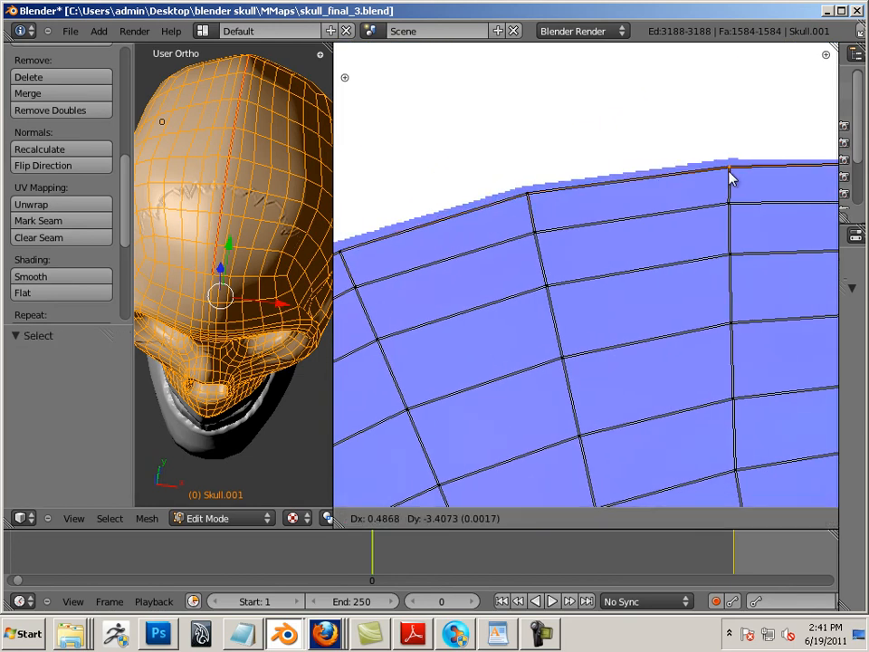
pyautogui.click(746, 185)
# Lower the two border vertices past the right UV half's crest by about 0.0024 and 0.0017 units along Y
pyautogui.moveTo(765, 187); pyautogui.dragTo(416, 192, button='middle')
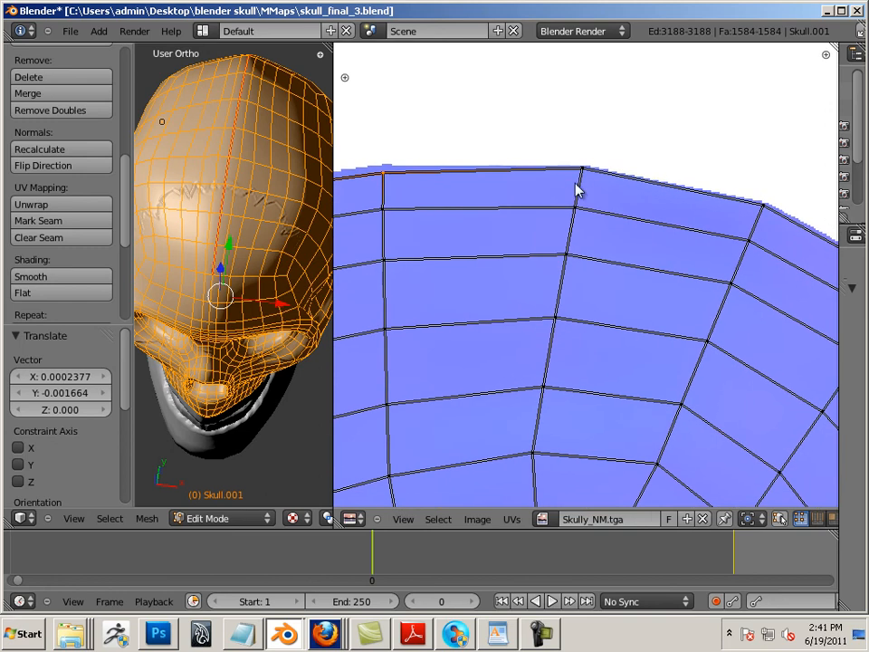
pyautogui.rightClick(582, 173)
pyautogui.press('g')
pyautogui.click(634, 195)
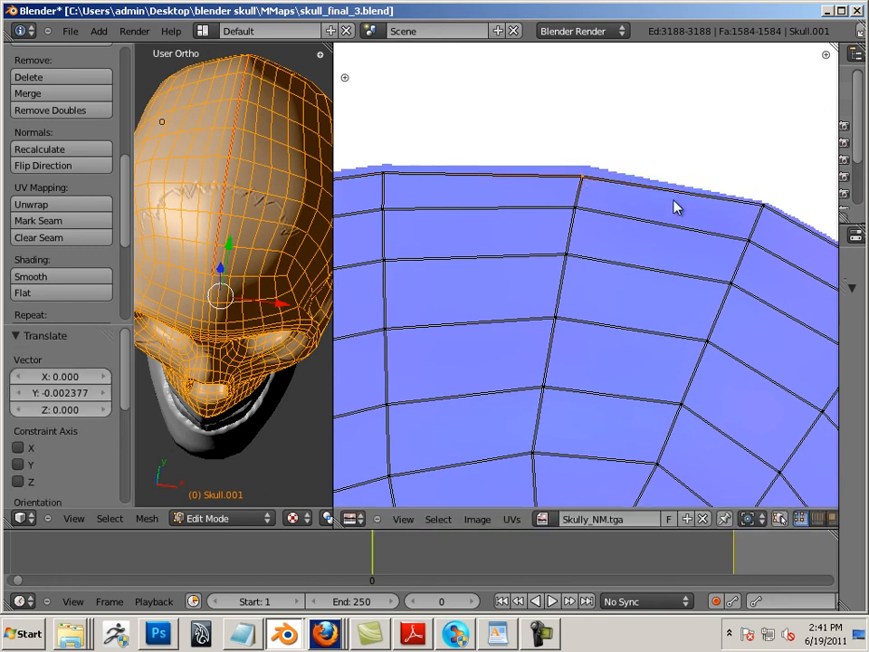
pyautogui.rightClick(760, 208)
pyautogui.press('g')
pyautogui.click(762, 218)
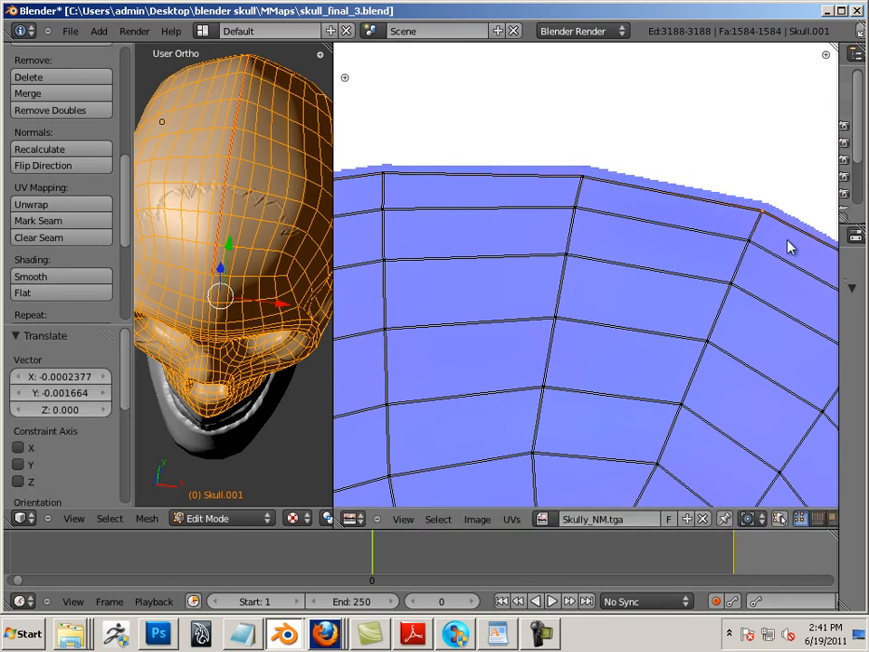
# Pull the next two border vertices on the descending curve of the right UV half inward, the first about 0.0017 units down
pyautogui.moveTo(758, 247); pyautogui.dragTo(549, 178, button='middle')
pyautogui.rightClick(588, 181)
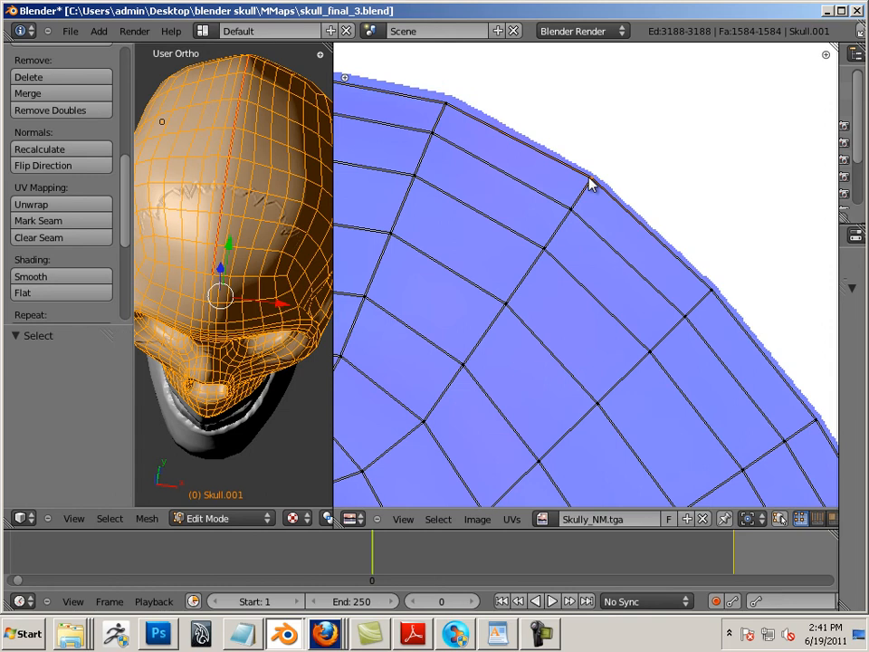
pyautogui.press('g')
pyautogui.click(587, 189)
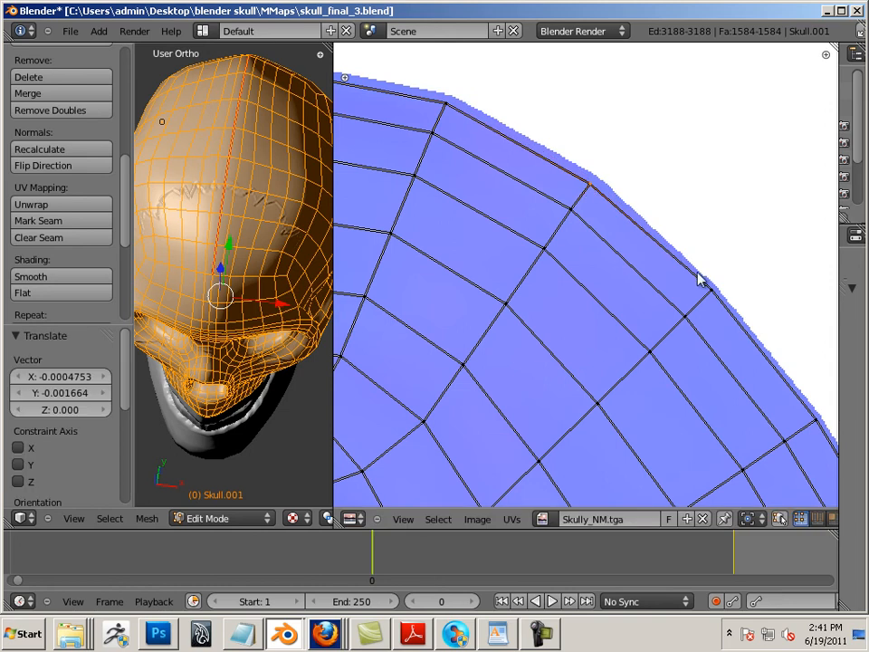
pyautogui.rightClick(712, 301)
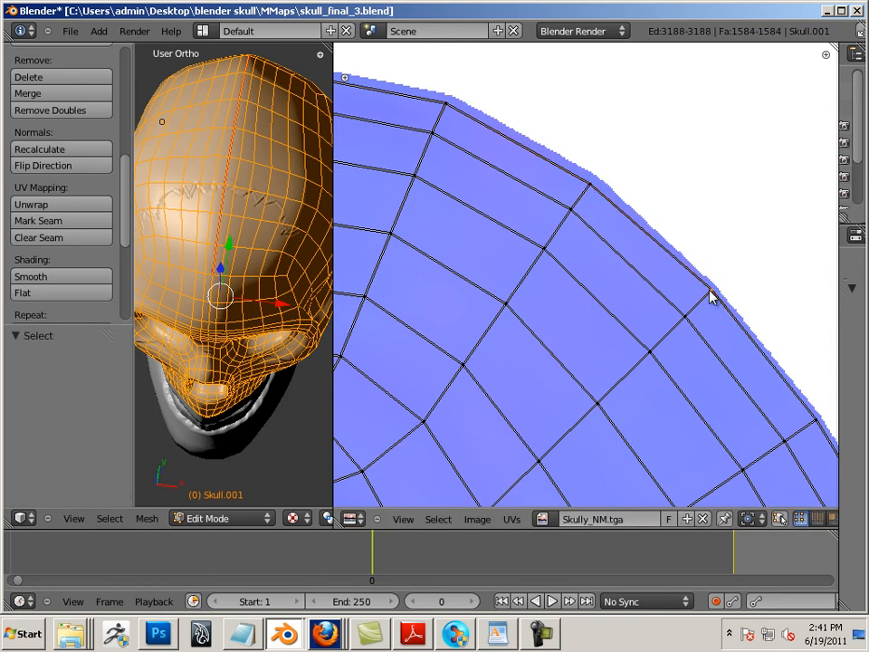
pyautogui.press('g')
pyautogui.click(730, 320)
# Move two more border vertices down the outer curve of the right UV half inward by about 0.0014 units along X
pyautogui.moveTo(727, 310); pyautogui.dragTo(498, 66, button='middle')
pyautogui.rightClick(598, 192)
pyautogui.press('g')
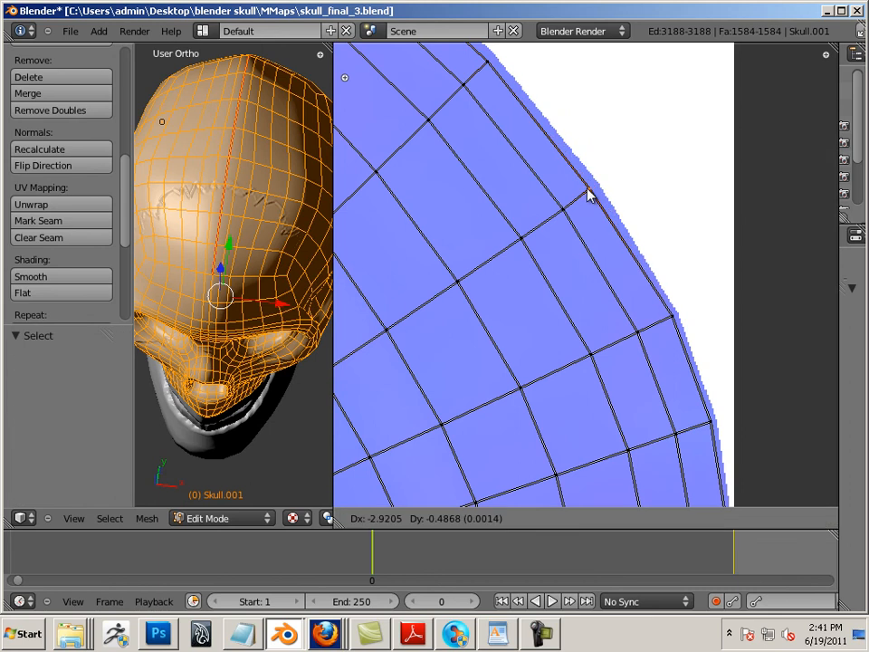
pyautogui.click(608, 210)
pyautogui.rightClick(670, 320)
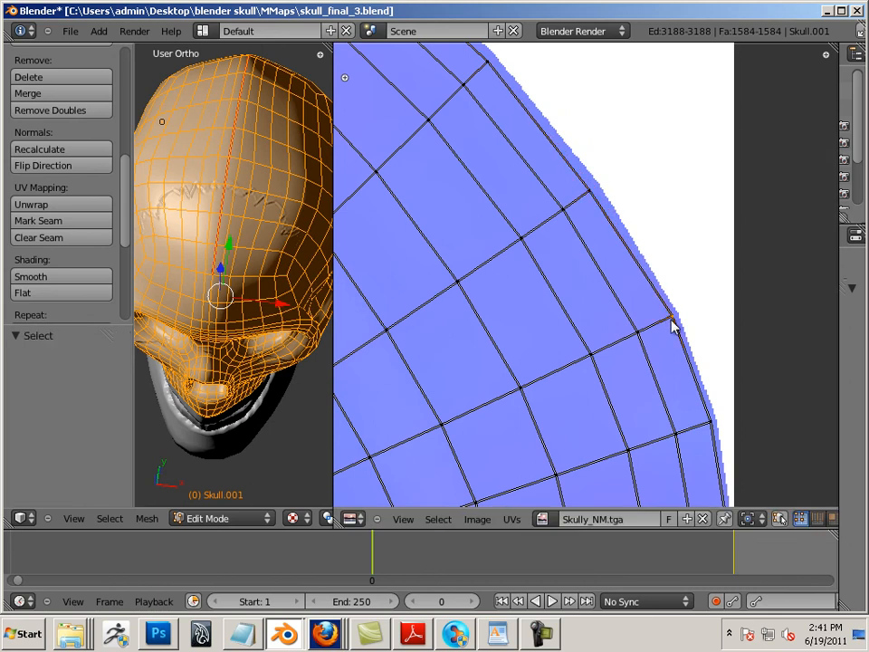
pyautogui.press('g')
pyautogui.click(666, 321)
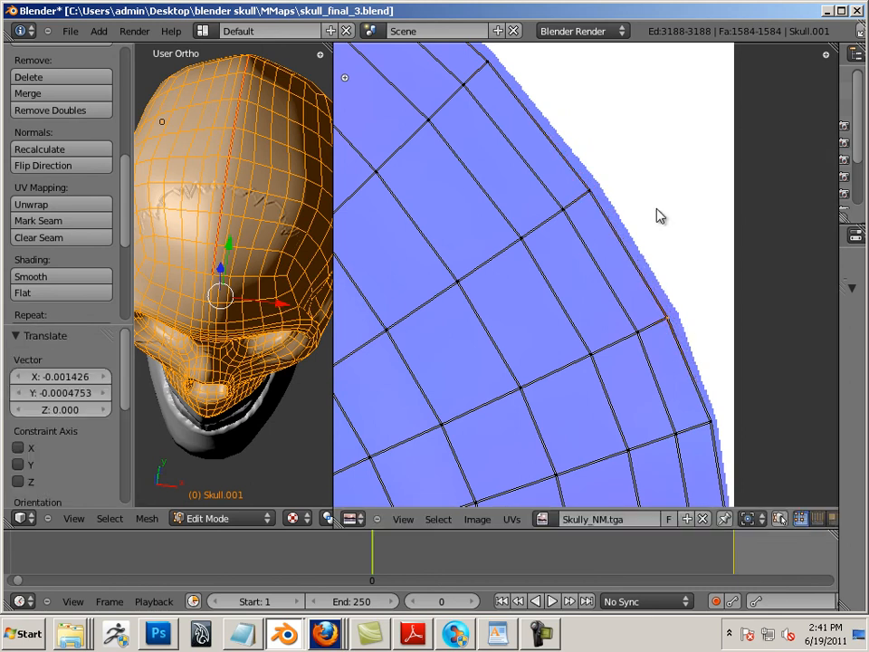
# Pull the three border vertices along the near-vertical outer edge of the right UV half inward, the lower two about 0.0014 units along X
pyautogui.moveTo(655, 338); pyautogui.dragTo(560, 141, button='middle')
pyautogui.rightClick(616, 230)
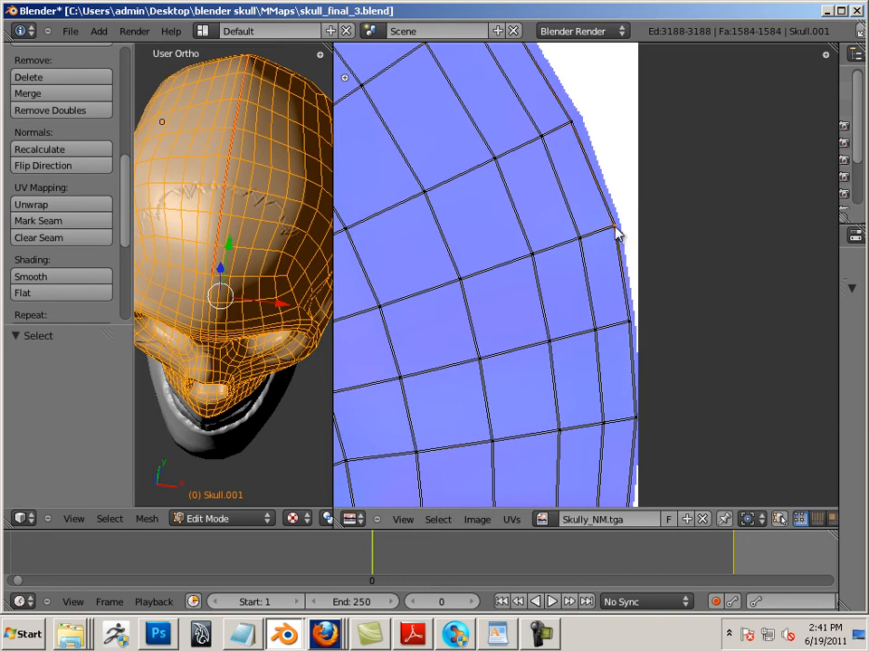
pyautogui.press('g')
pyautogui.click(613, 237)
pyautogui.rightClick(627, 330)
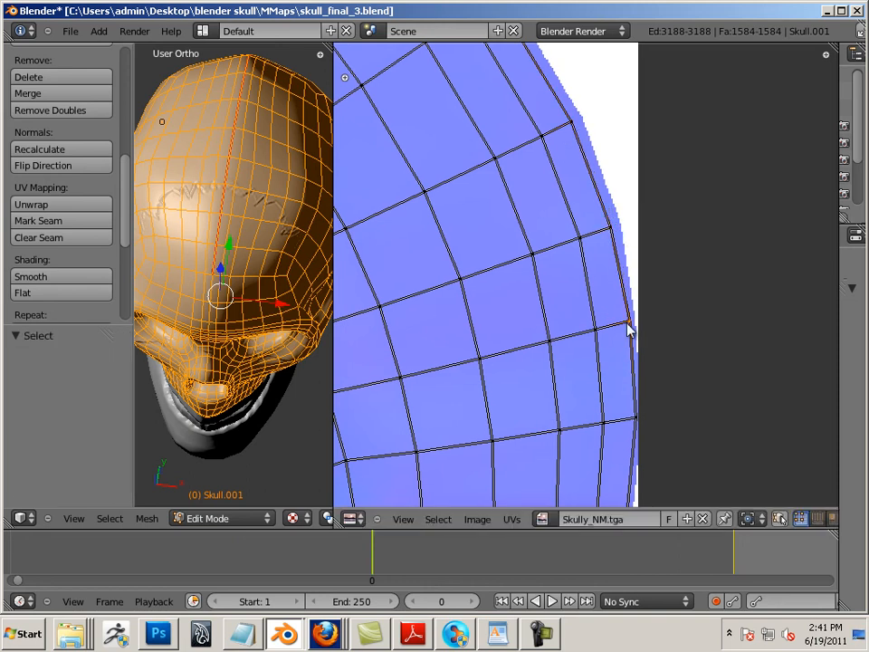
pyautogui.press('g')
pyautogui.click(623, 329)
pyautogui.moveTo(638, 396); pyautogui.dragTo(630, 343, button='middle')
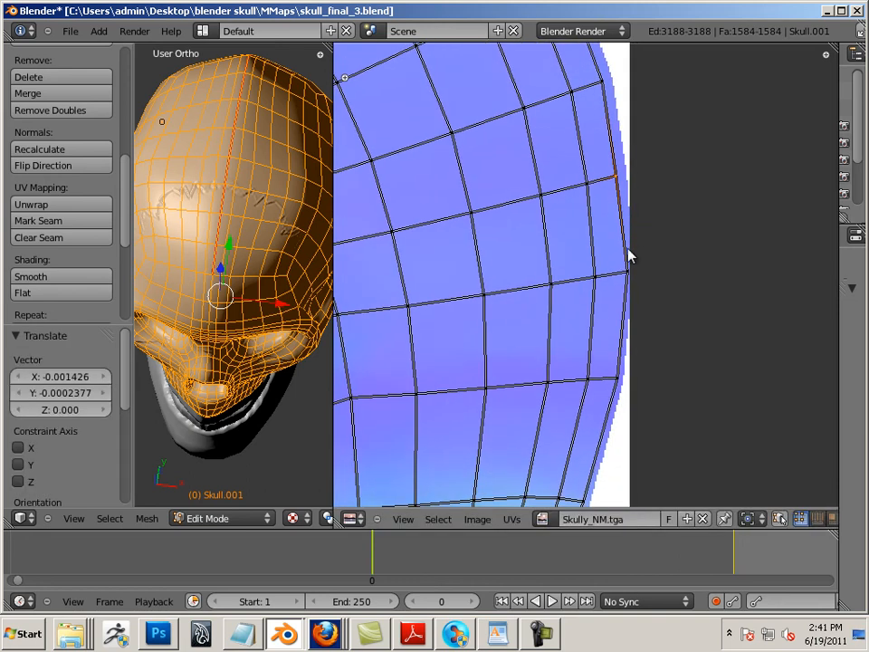
pyautogui.rightClick(628, 277)
pyautogui.press('g')
pyautogui.click(627, 306)
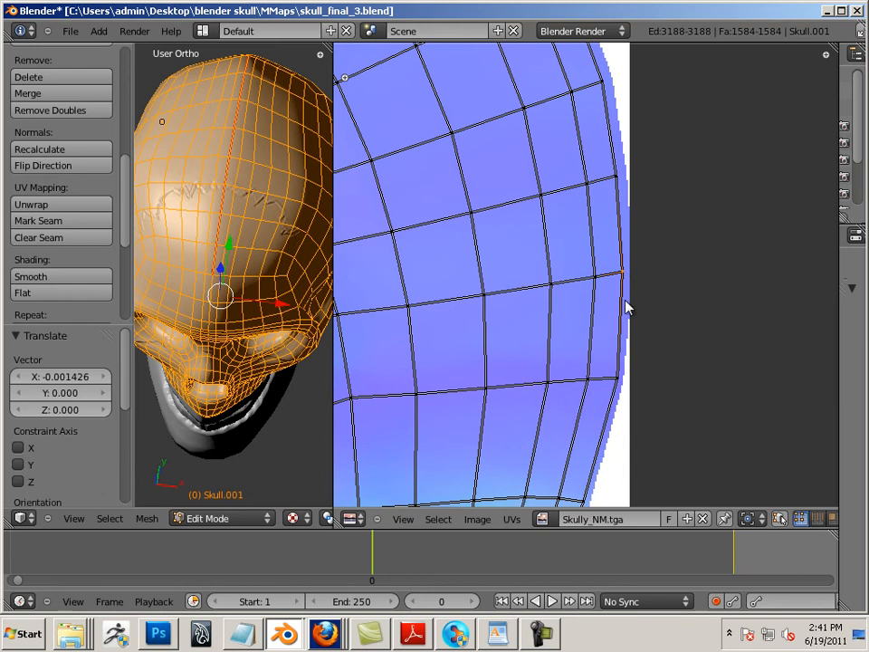
# Pull the next two border vertices near the lower outer edge of the right UV half inward by about 0.00095 units along X
pyautogui.rightClick(621, 385)
pyautogui.press('g')
pyautogui.click(621, 408)
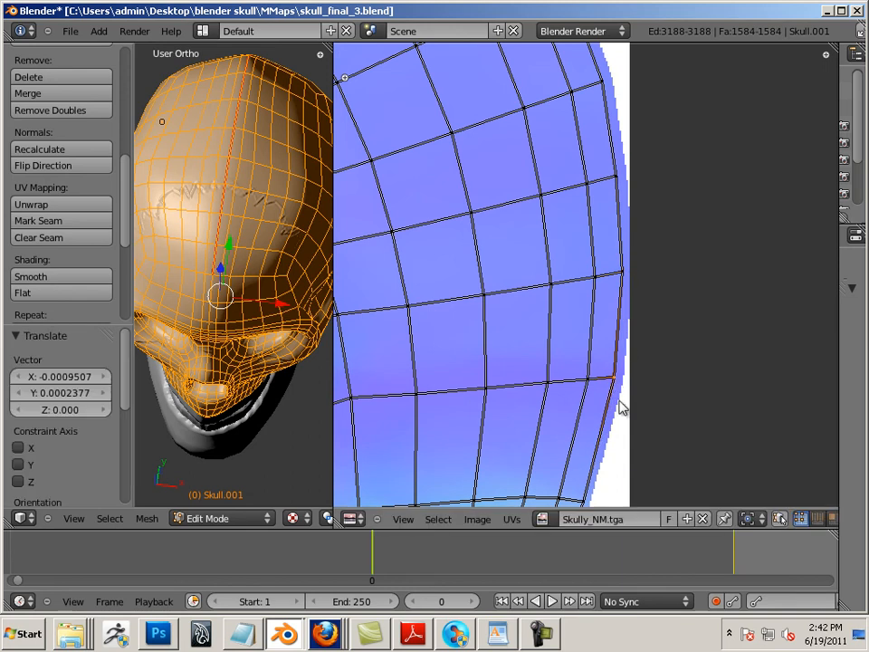
pyautogui.moveTo(621, 407); pyautogui.dragTo(630, 277, button='middle')
pyautogui.rightClick(612, 308)
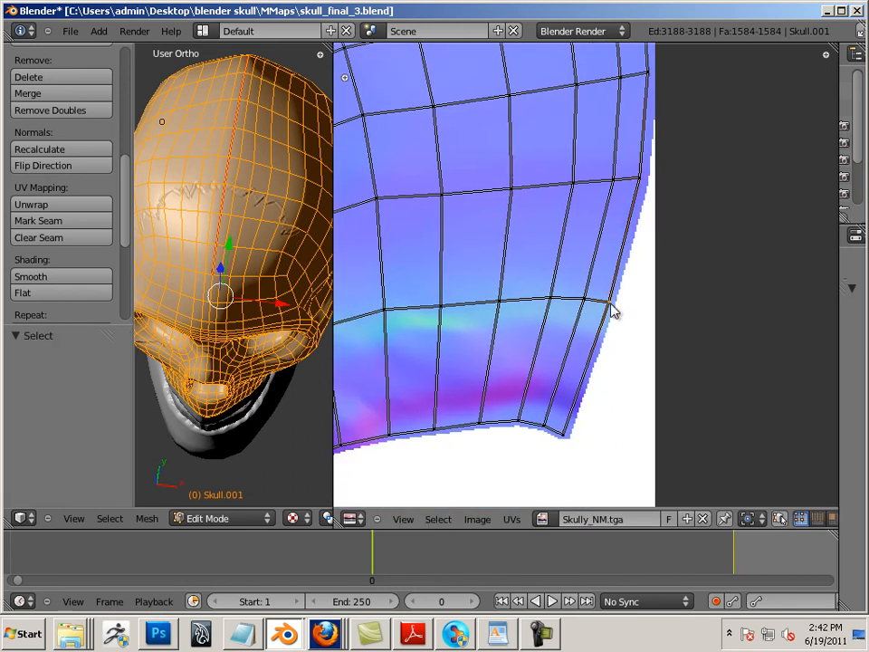
pyautogui.press('g')
pyautogui.click(607, 304)
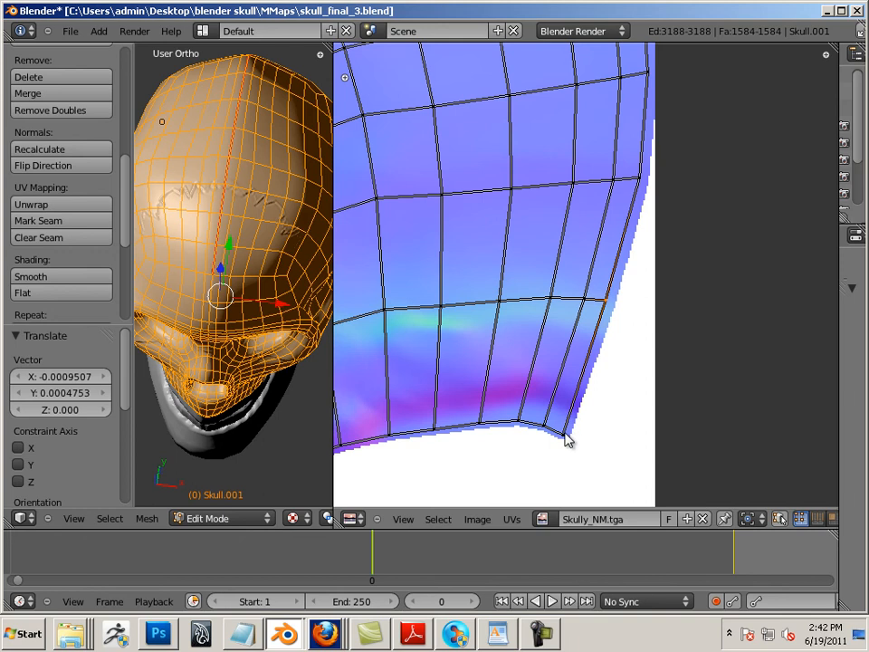
# Move the bottom corner vertex of the right UV half up by about 0.0014 units along Y
pyautogui.rightClick(566, 439)
pyautogui.press('g')
pyautogui.click(563, 431)
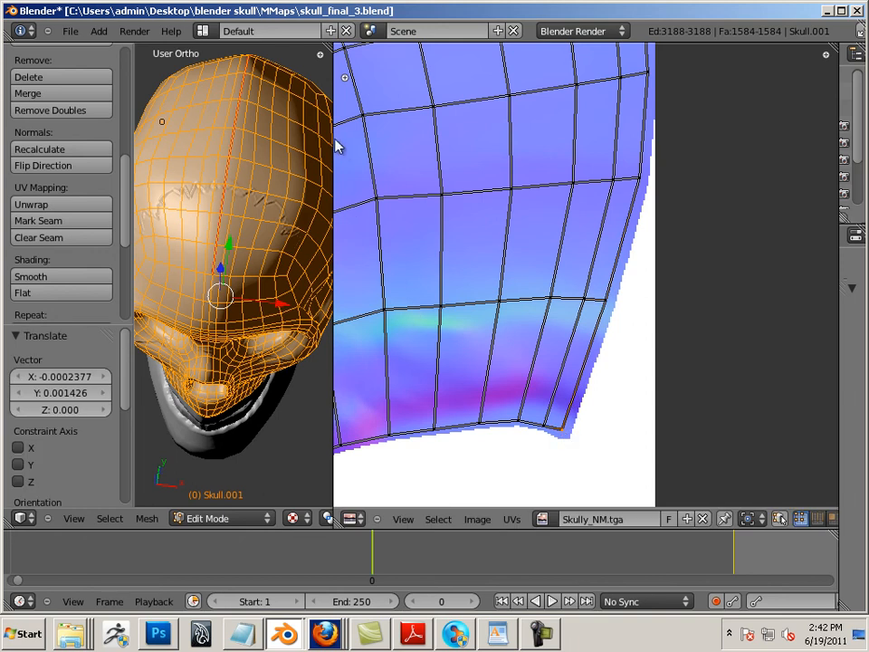
# Enlarge the 3D view, deselect the whole mesh of the duplicated skull and return to Object Mode
pyautogui.moveTo(334, 131); pyautogui.dragTo(665, 208)
pyautogui.press('a')
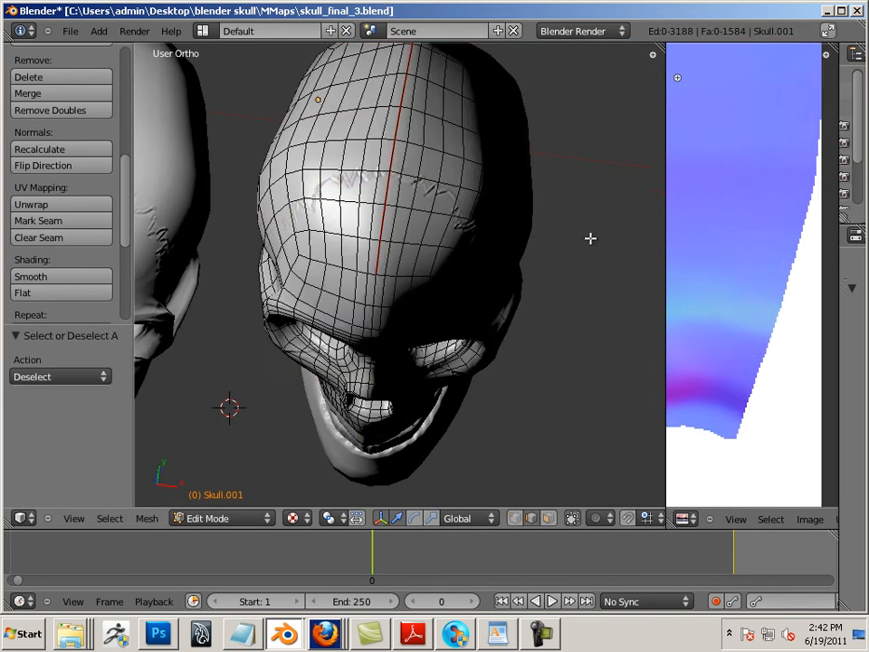
pyautogui.scroll(-1, 470, 201)
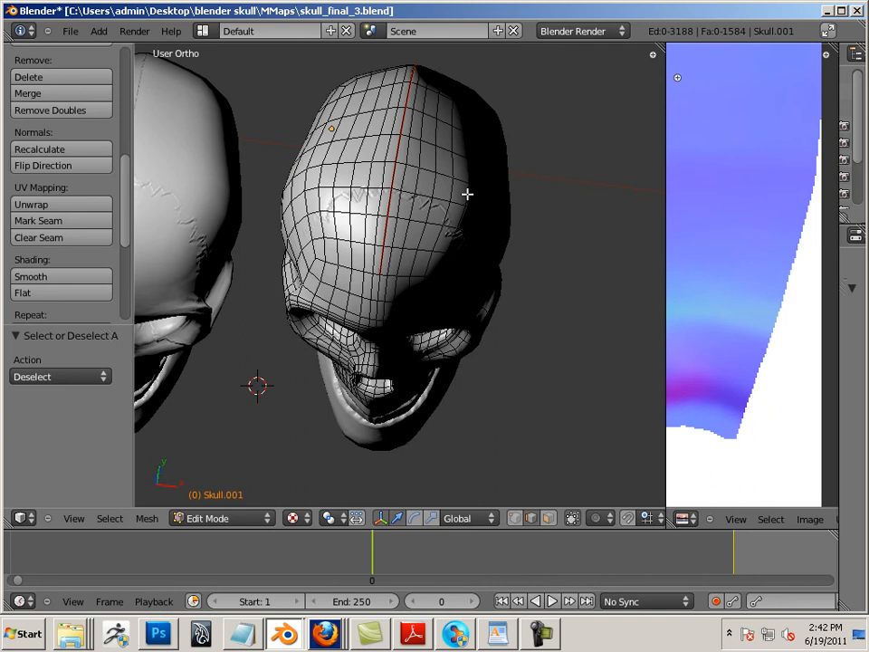
pyautogui.press('Tab')
# Examine the top seam and surface of both skulls from behind and from the front
pyautogui.moveTo(545, 257); pyautogui.dragTo(187, 209, button='middle')
pyautogui.keyDown('shift'); pyautogui.moveTo(291, 214); pyautogui.dragTo(141, 237, button='middle'); pyautogui.keyUp('shift')
pyautogui.scroll(3, 471, 281)
pyautogui.moveTo(530, 293); pyautogui.dragTo(499, 308, button='middle')
pyautogui.scroll(1, 497, 303)
pyautogui.scroll(-6, 453, 226)
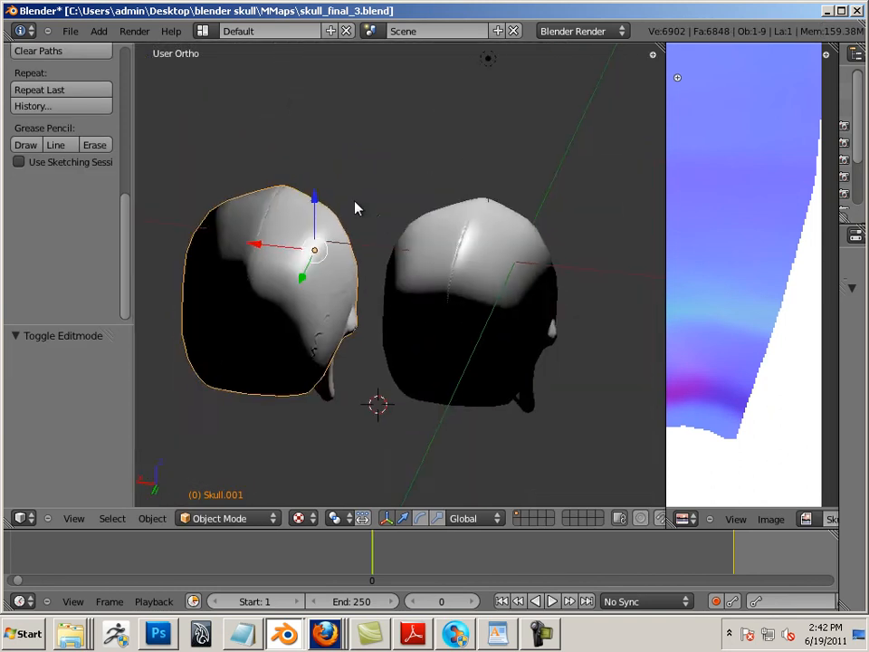
pyautogui.moveTo(355, 203); pyautogui.dragTo(384, 228, button='middle')
pyautogui.scroll(2, 340, 257)
pyautogui.moveTo(333, 266); pyautogui.dragTo(215, 97, button='middle')
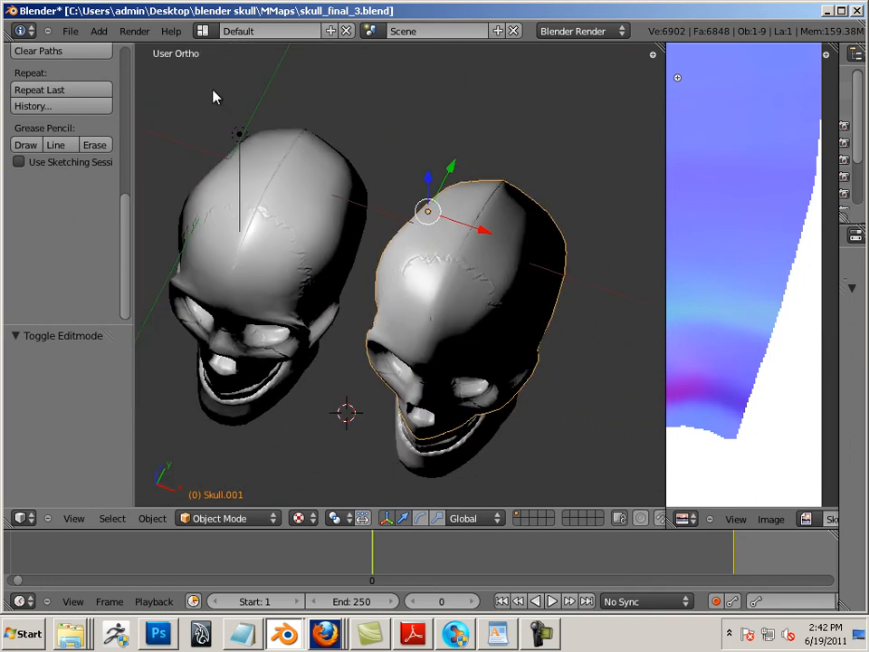
# Move the point lamp about 1.939 units along X, above the duplicated skull
pyautogui.rightClick(238, 135)
pyautogui.press('g')
pyautogui.press('x')
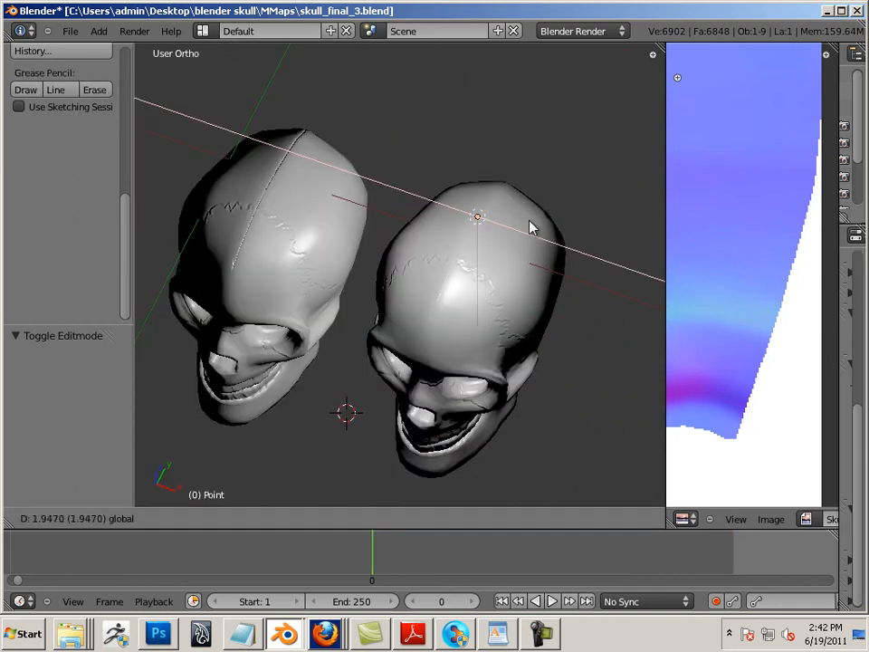
pyautogui.click(530, 226)
pyautogui.moveTo(530, 227); pyautogui.dragTo(655, 240, button='middle')
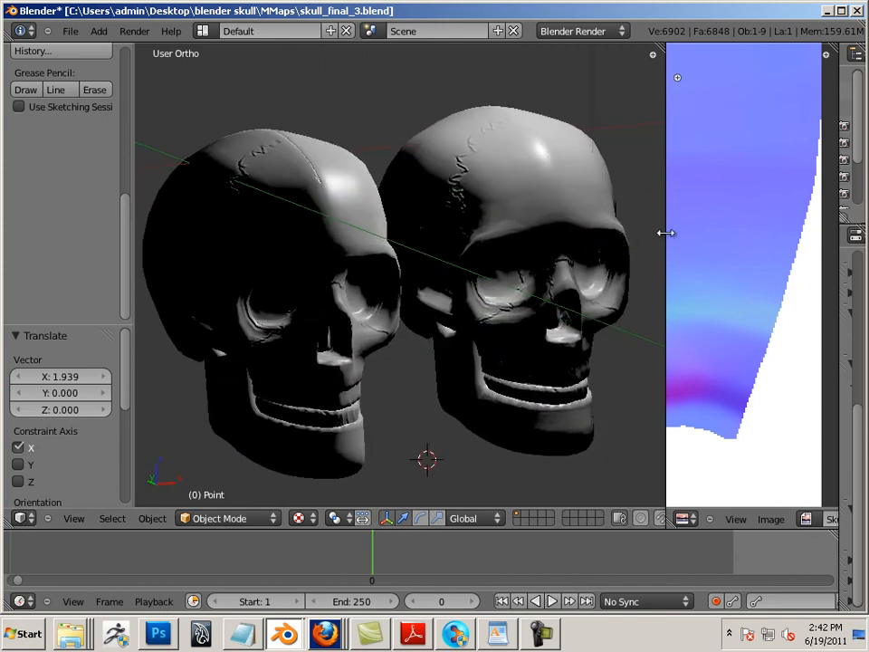
# Move the point lamp about -1.323 units along Y to light the skulls' faces
pyautogui.moveTo(665, 233); pyautogui.dragTo(496, 229)
pyautogui.scroll(-3, 431, 215)
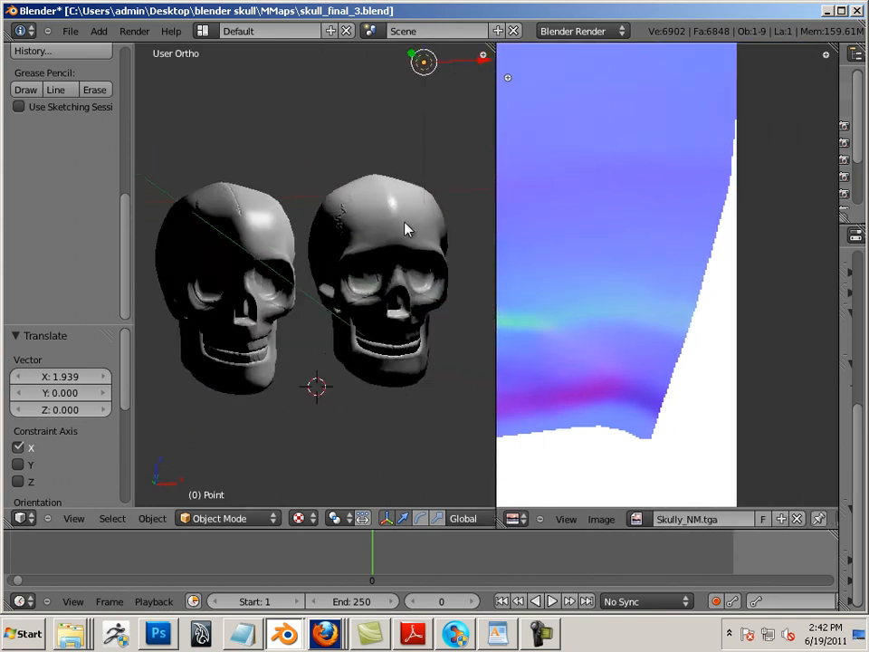
pyautogui.moveTo(405, 229); pyautogui.dragTo(376, 219, button='middle')
pyautogui.rightClick(393, 227)
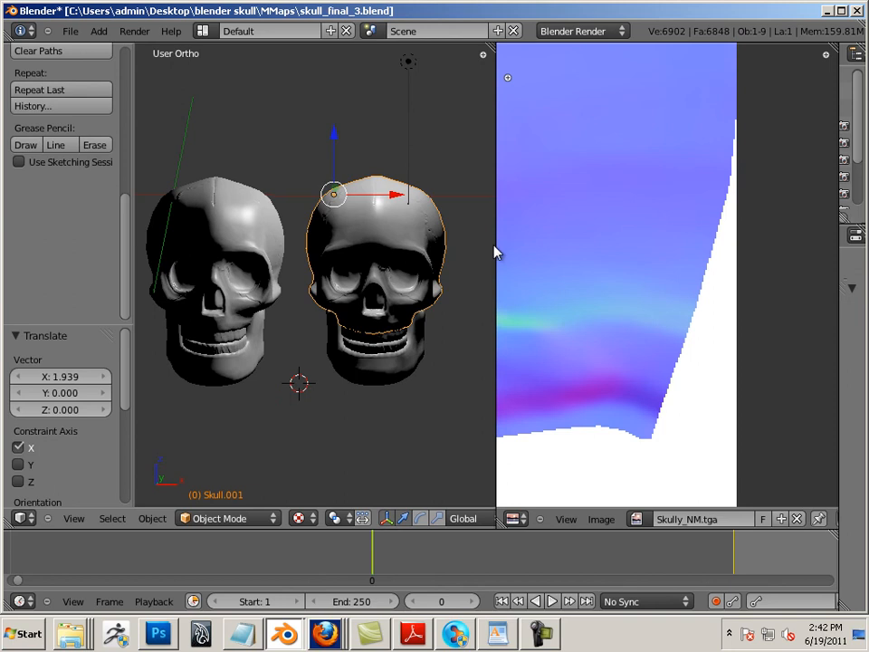
pyautogui.moveTo(496, 252); pyautogui.dragTo(477, 240)
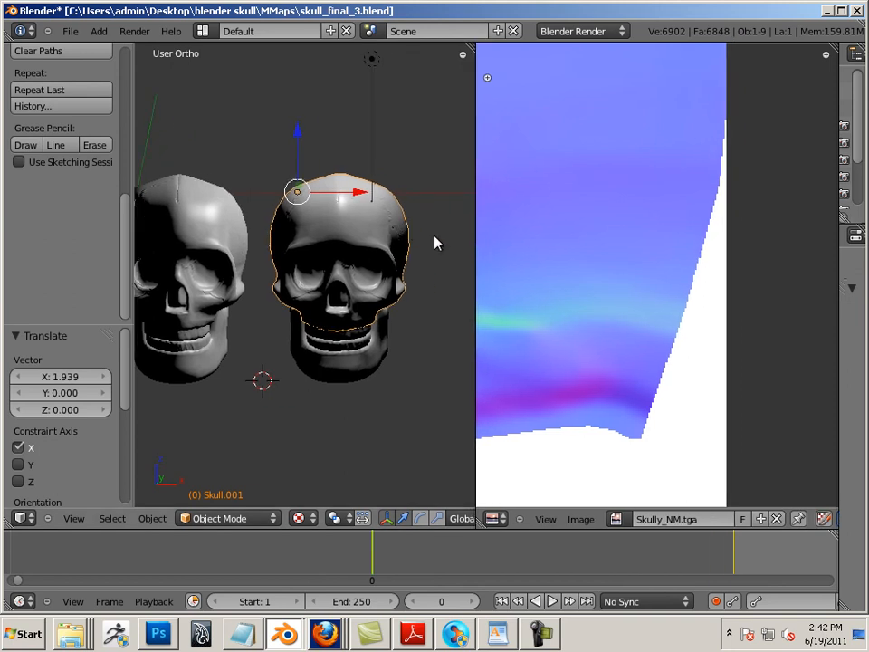
pyautogui.moveTo(434, 242); pyautogui.dragTo(355, 260, button='middle')
pyautogui.rightClick(307, 74)
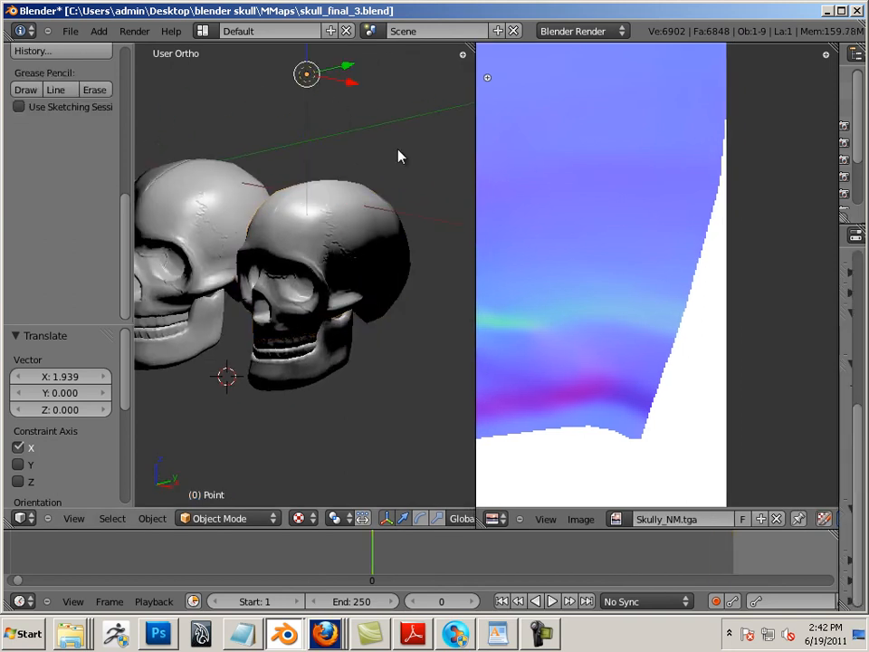
pyautogui.moveTo(354, 68); pyautogui.dragTo(262, 91)
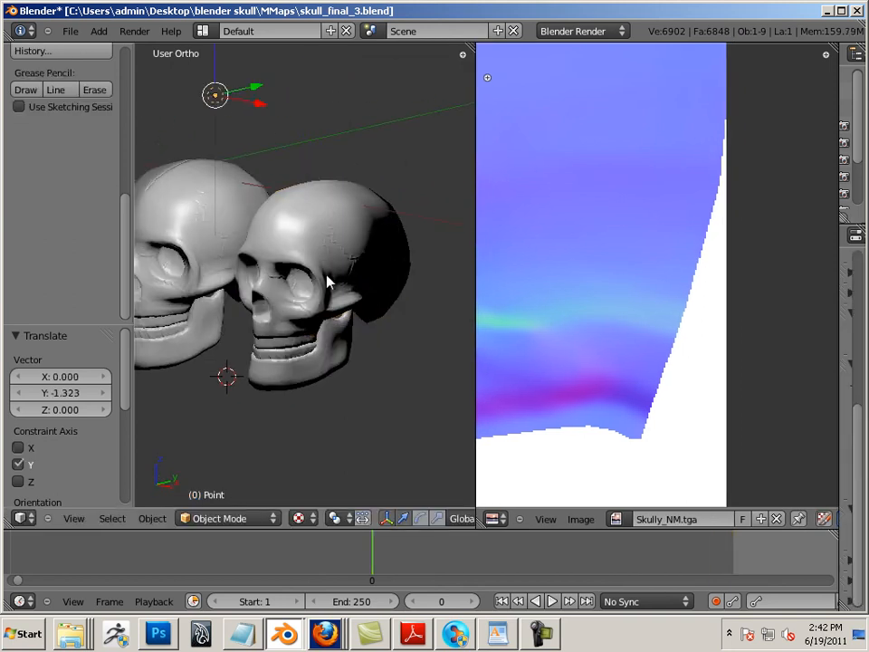
pyautogui.moveTo(335, 287); pyautogui.dragTo(431, 246, button='middle')
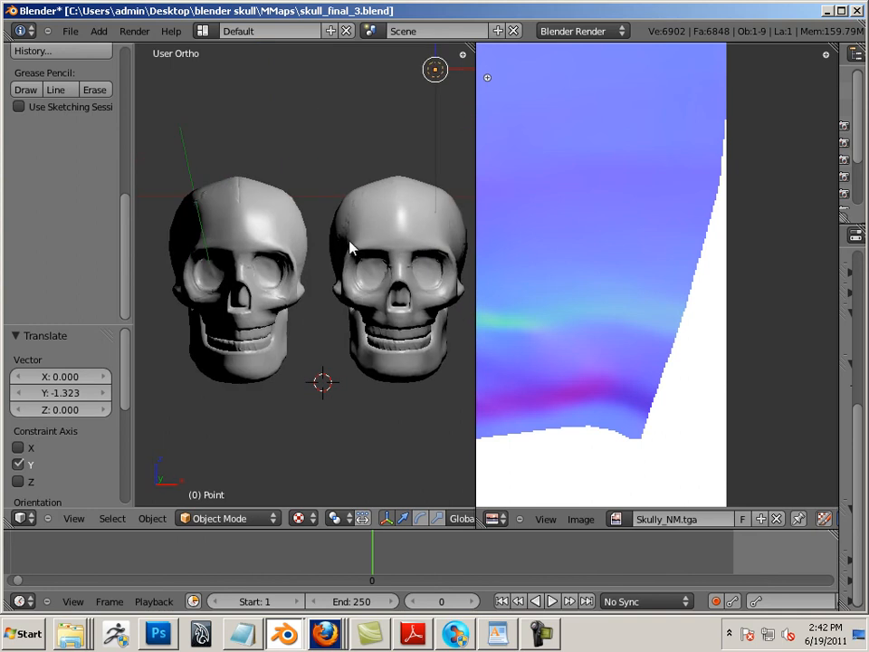
# Show the modifiers of the original skull and raise its Multires preview level to 6
pyautogui.rightClick(286, 233)
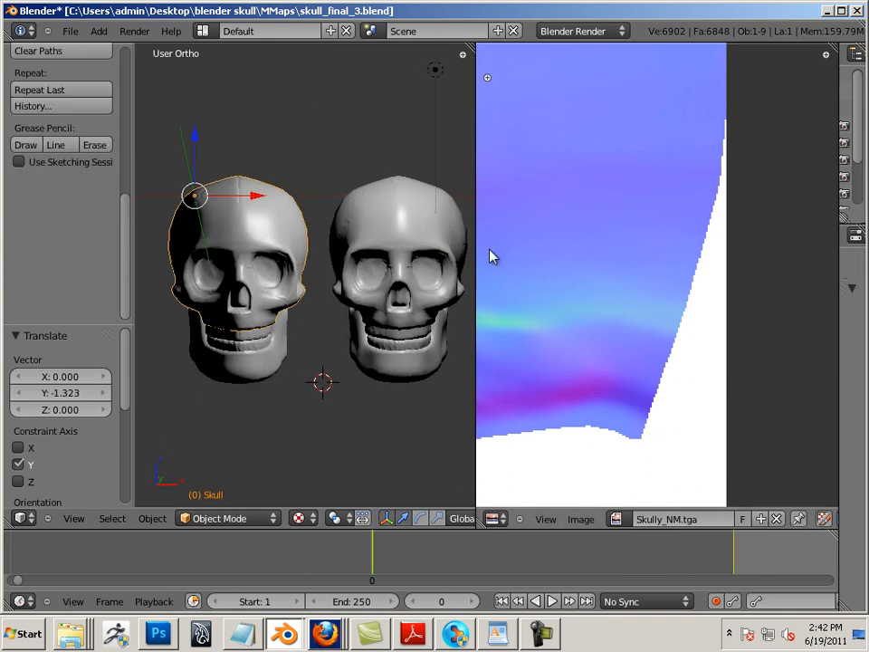
pyautogui.moveTo(475, 247); pyautogui.dragTo(621, 259)
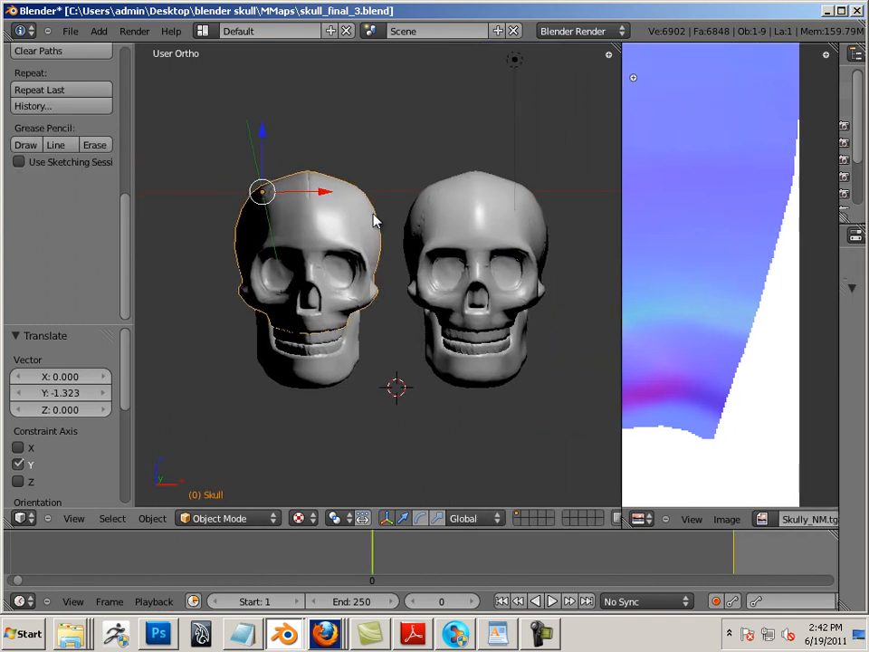
pyautogui.moveTo(838, 309); pyautogui.dragTo(648, 308)
pyautogui.click(739, 412)
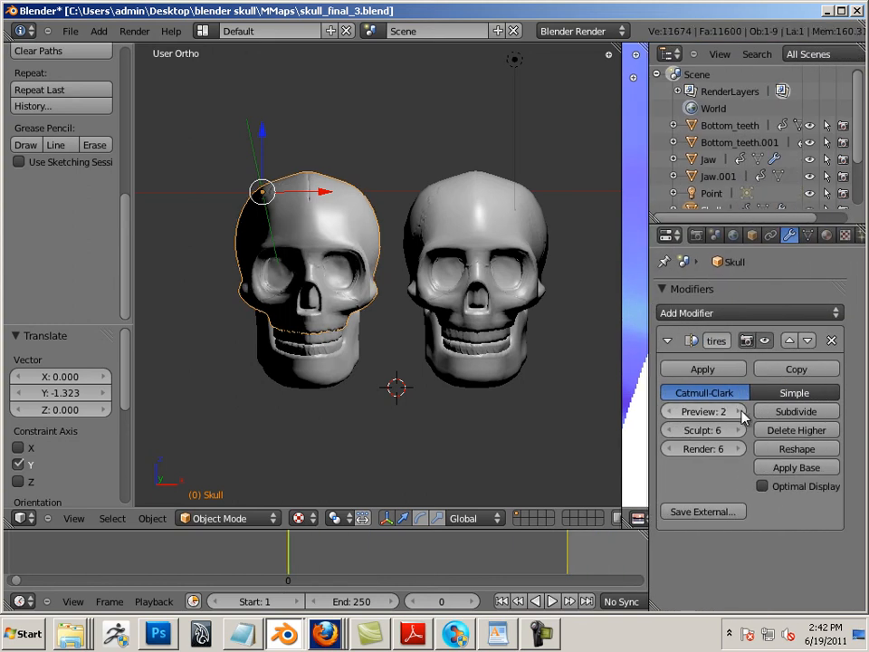
pyautogui.click(739, 412)
pyautogui.click(740, 412)
pyautogui.click(739, 412)
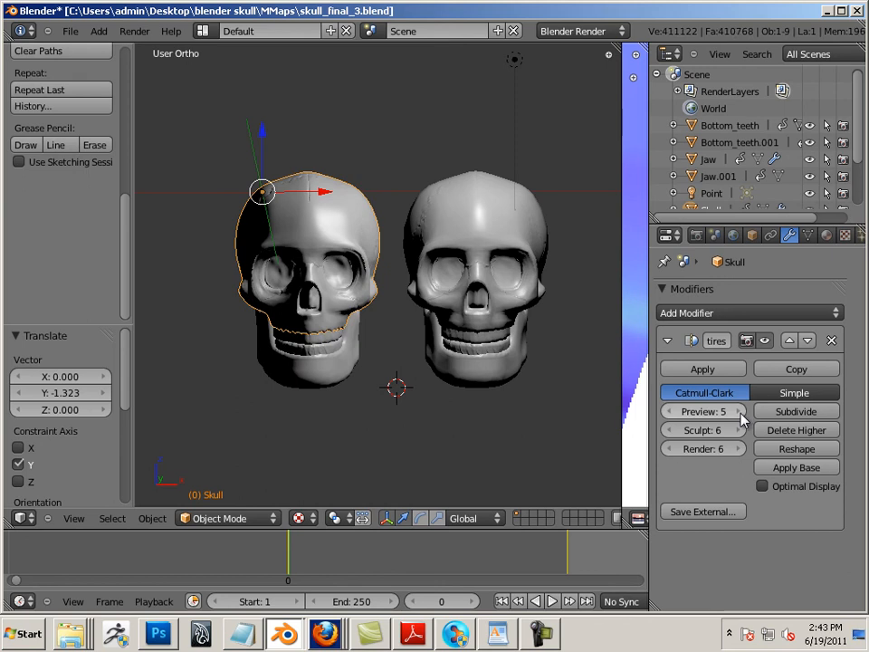
pyautogui.click(740, 412)
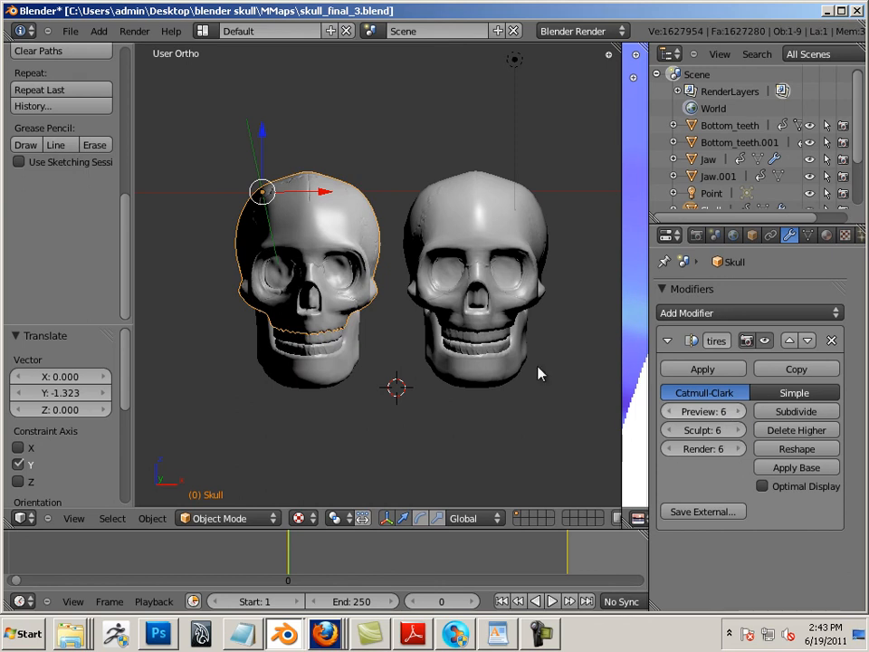
# Raise the Multires preview level of the original jaw to 6
pyautogui.rightClick(329, 344)
pyautogui.rightClick(362, 355)
pyautogui.click(740, 412)
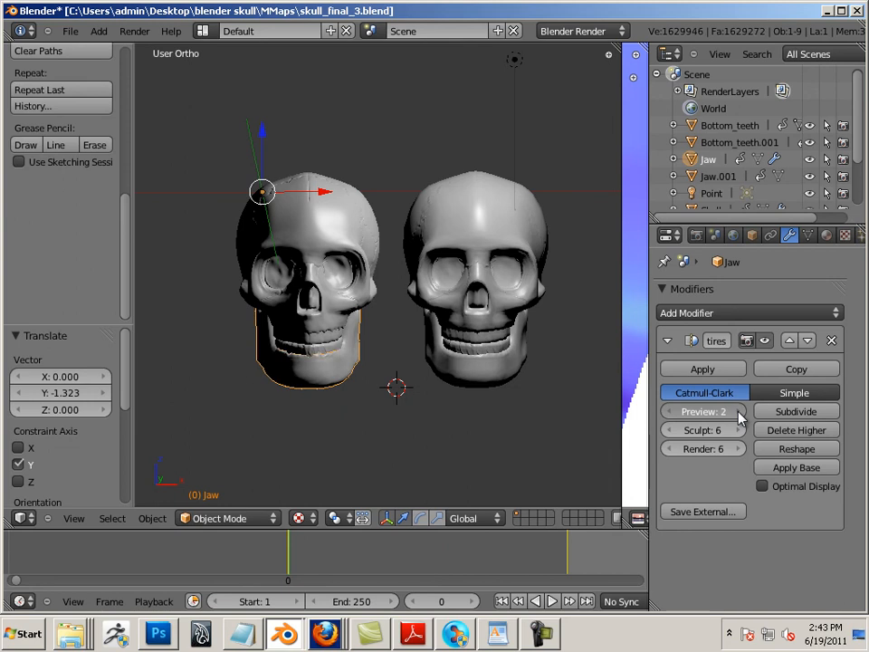
pyautogui.click(740, 412)
pyautogui.click(739, 412)
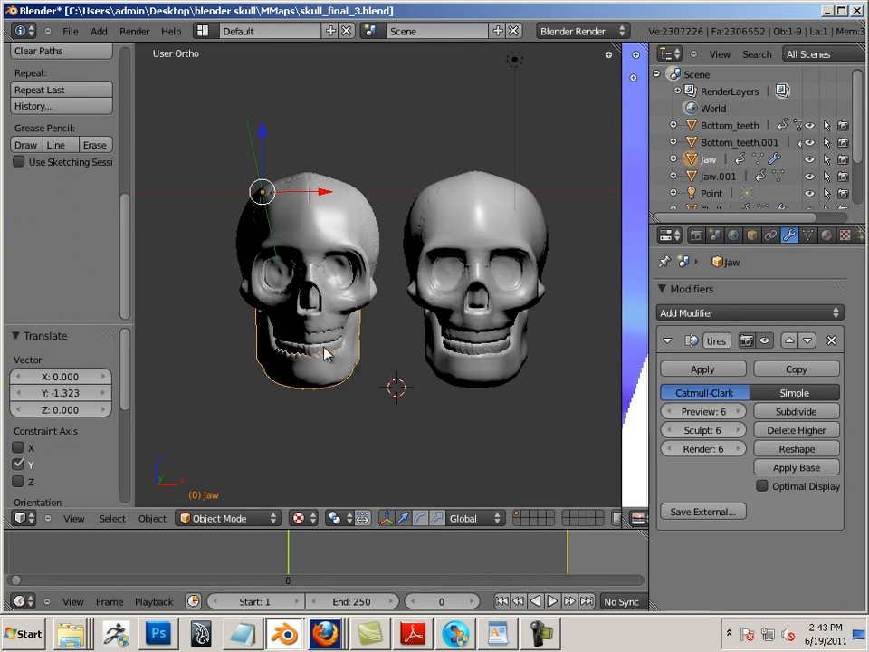
# Raise the Multires preview level of the original top teeth to 5
pyautogui.rightClick(324, 349)
pyautogui.click(740, 412)
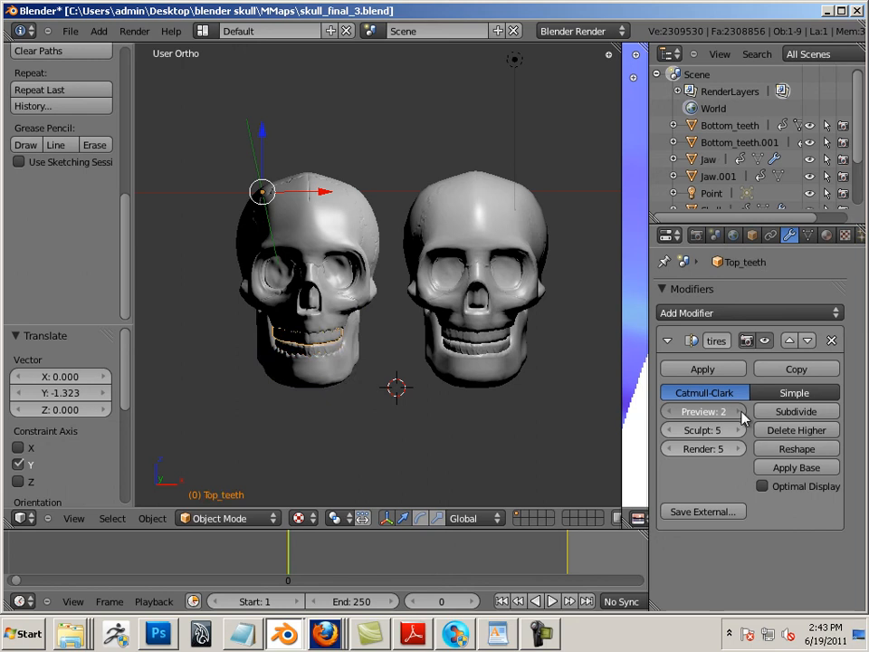
pyautogui.click(740, 412)
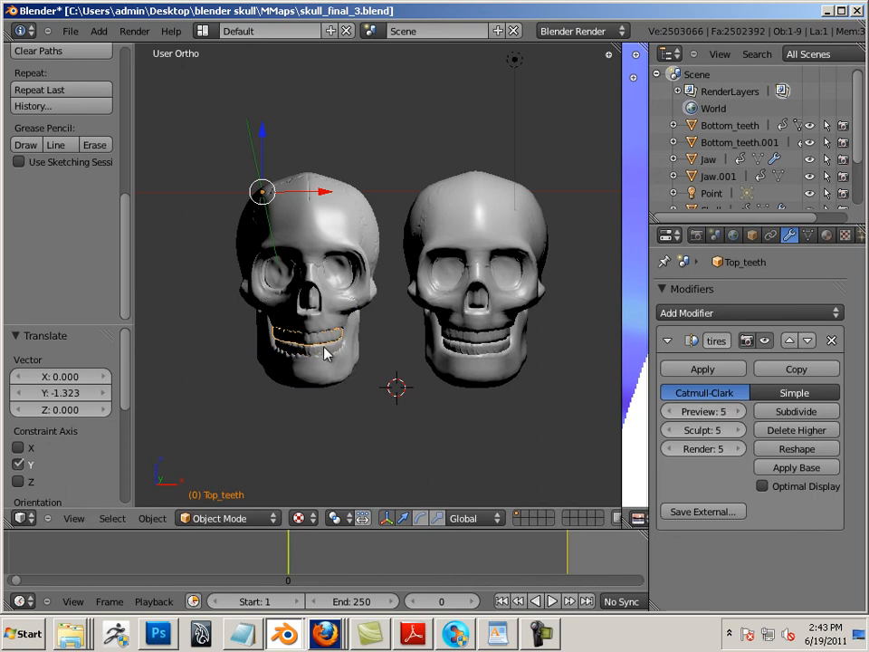
# Raise the Multires preview level of the original bottom teeth to 6 and deselect all objects
pyautogui.rightClick(326, 353)
pyautogui.click(740, 414)
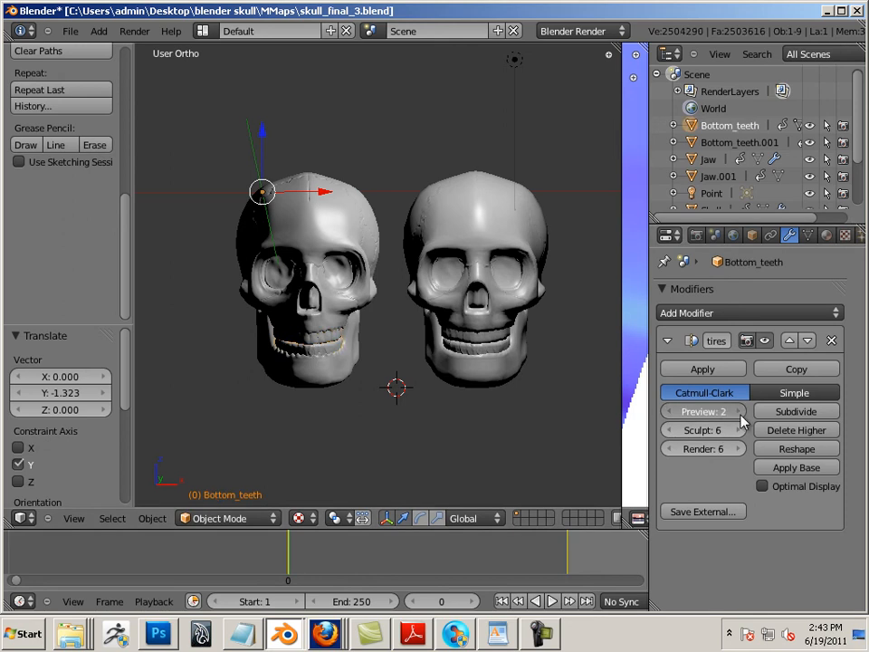
pyautogui.click(740, 412)
pyautogui.click(740, 412)
pyautogui.click(740, 412)
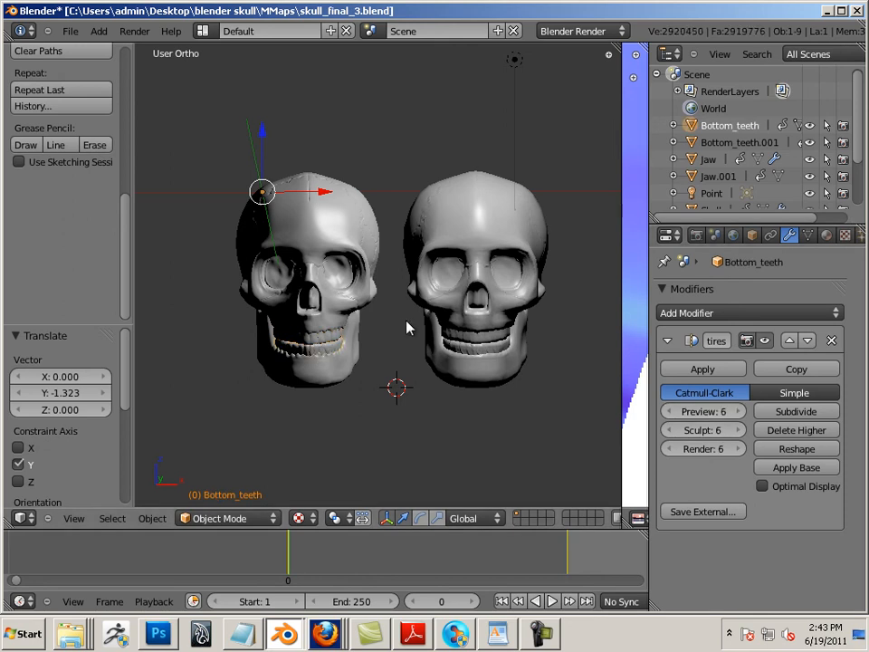
pyautogui.press('a')
pyautogui.scroll(4, 398, 328)
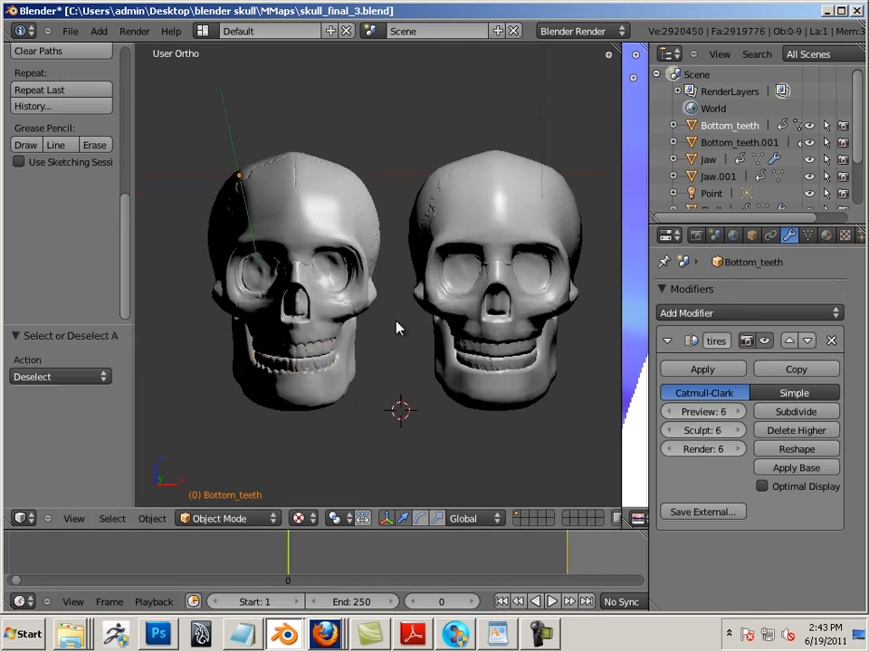
pyautogui.scroll(-2, 396, 328)
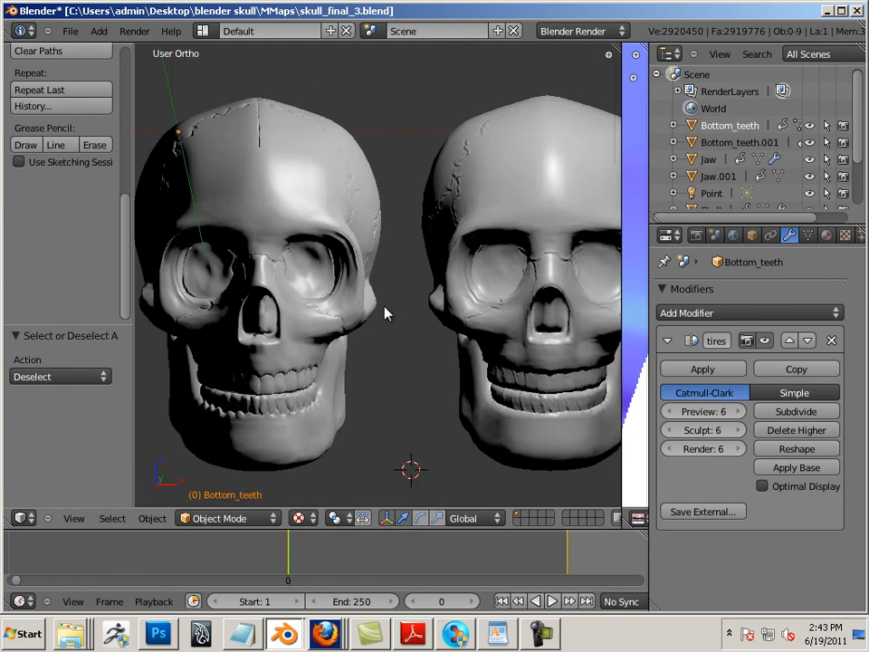
# Try to remove the Skully material slot from the original skull while in Edit Mode
pyautogui.rightClick(333, 293)
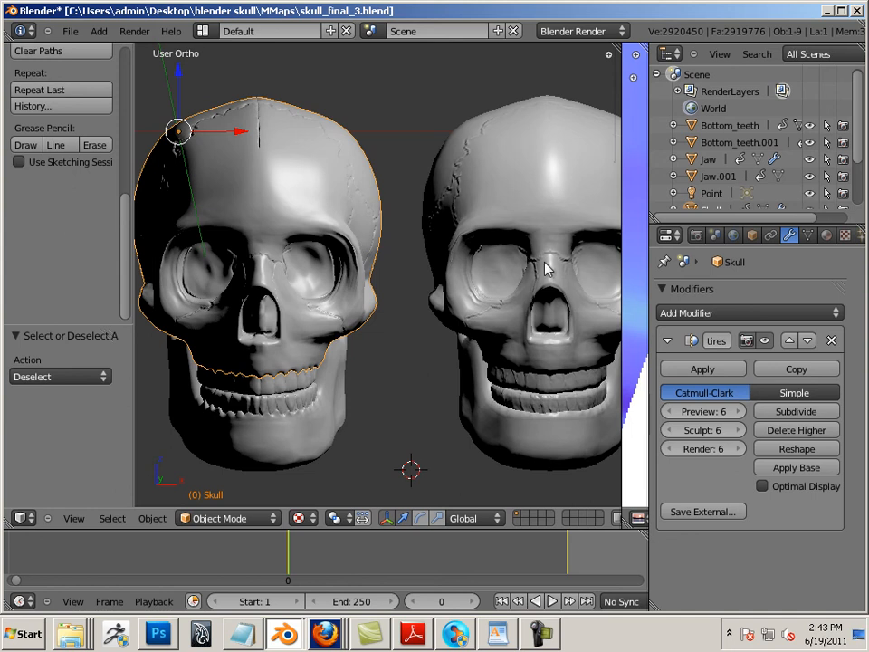
pyautogui.press('Tab')
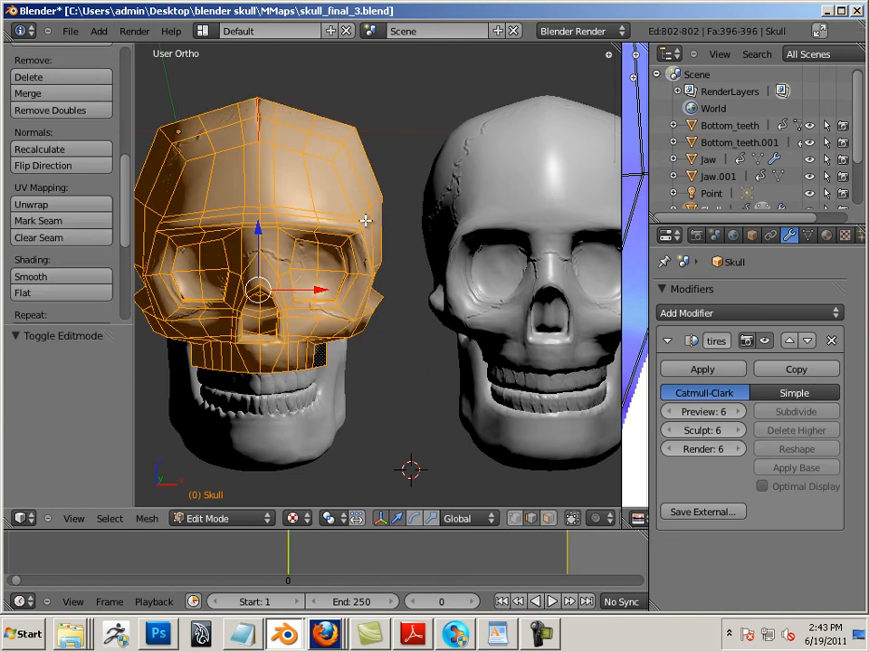
pyautogui.click(826, 235)
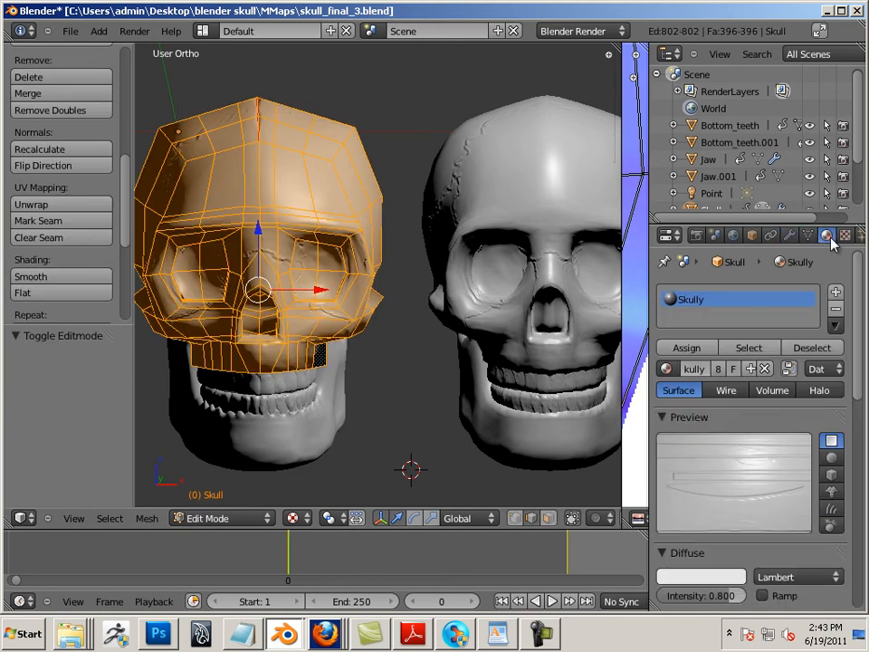
pyautogui.click(836, 312)
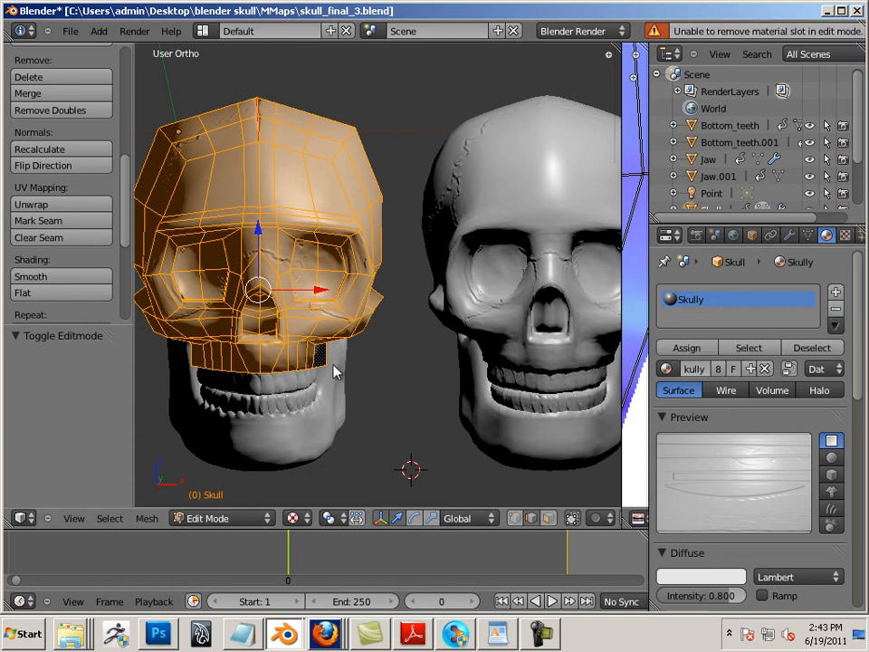
# Switch the original skull between Edit Mode and Object Mode to compare its low-poly cage with the sculpted surface
pyautogui.press('Tab')
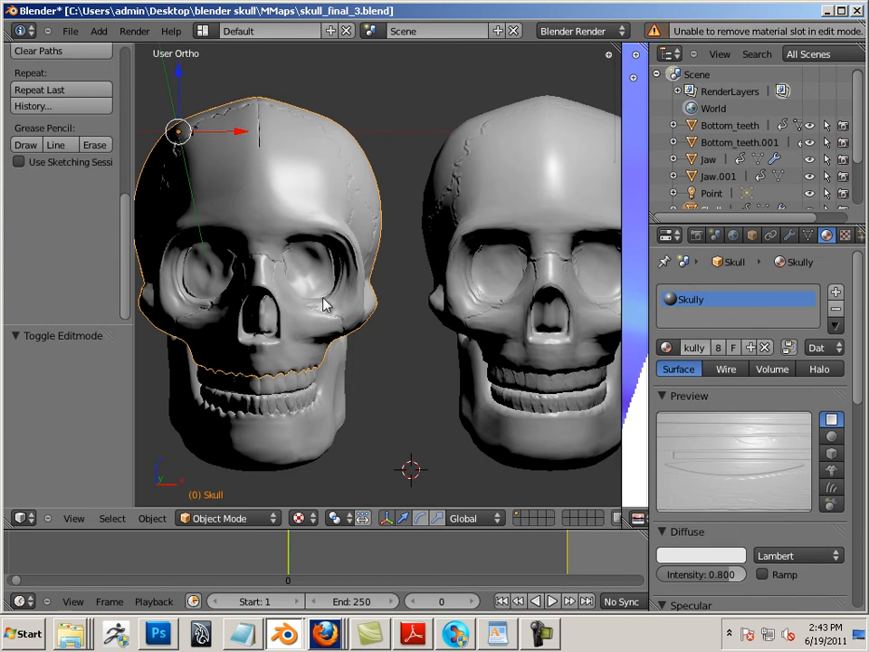
pyautogui.press('Tab')
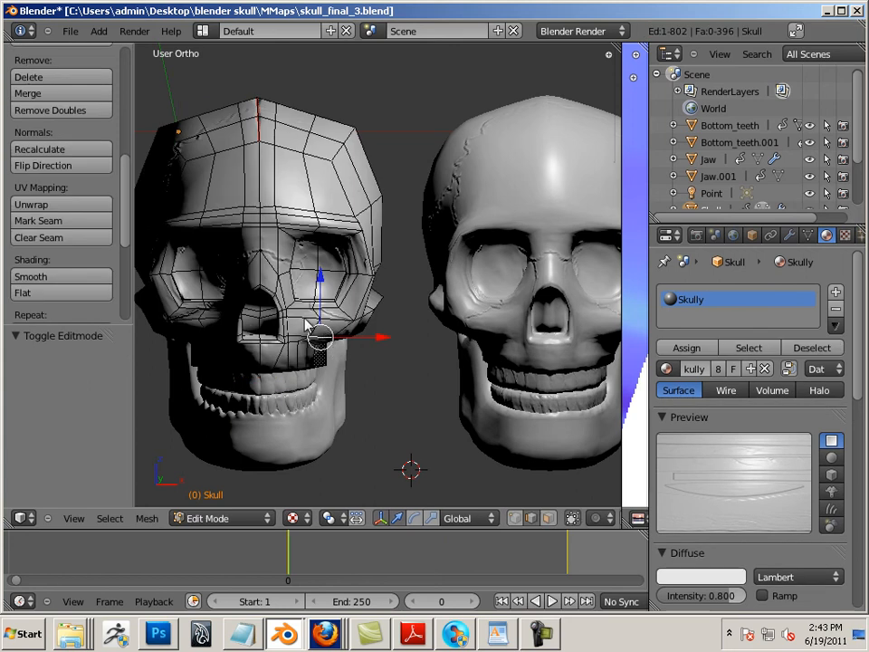
pyautogui.press('Tab')
pyautogui.press('Tab')
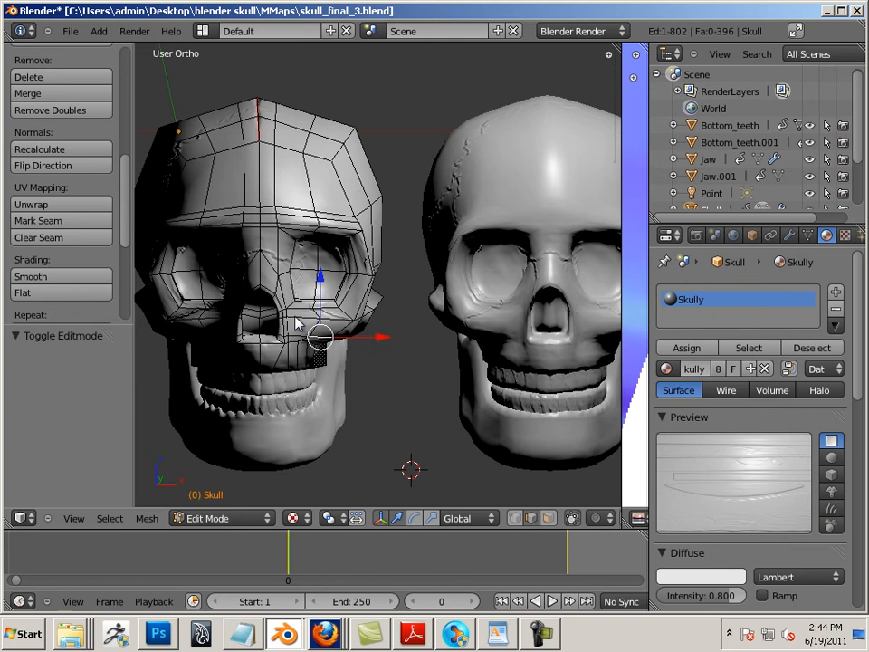
pyautogui.press('Tab')
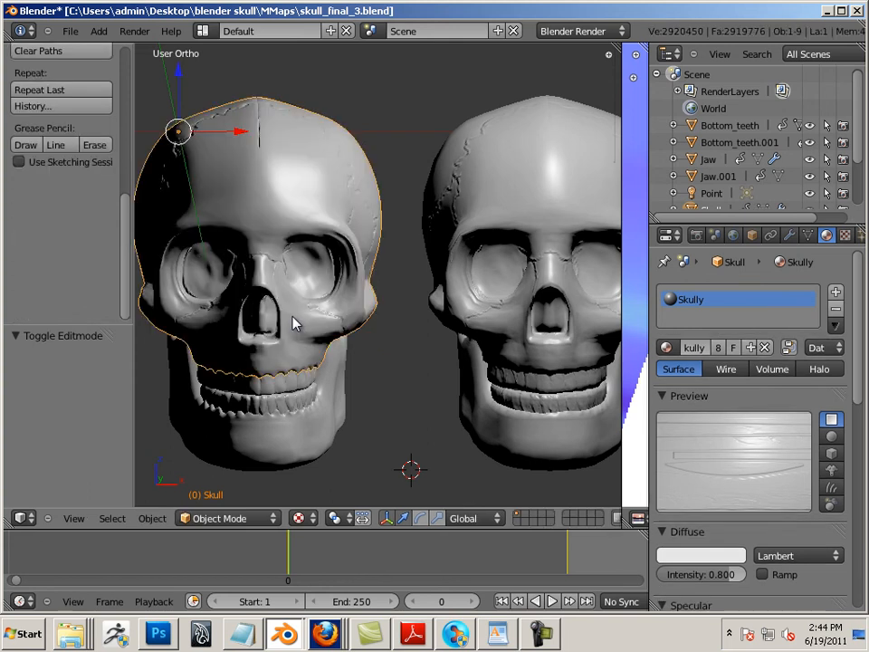